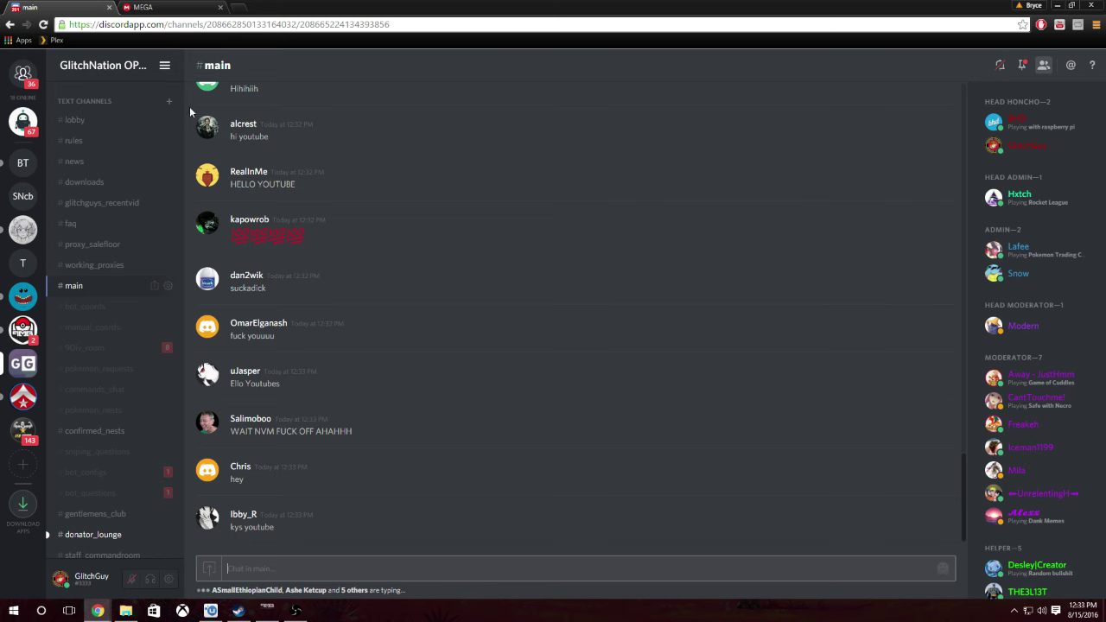
- Confirm the PokeMobBot zip finished in MEGA and maximize the PMBAllinOne folder window
click(160, 7)
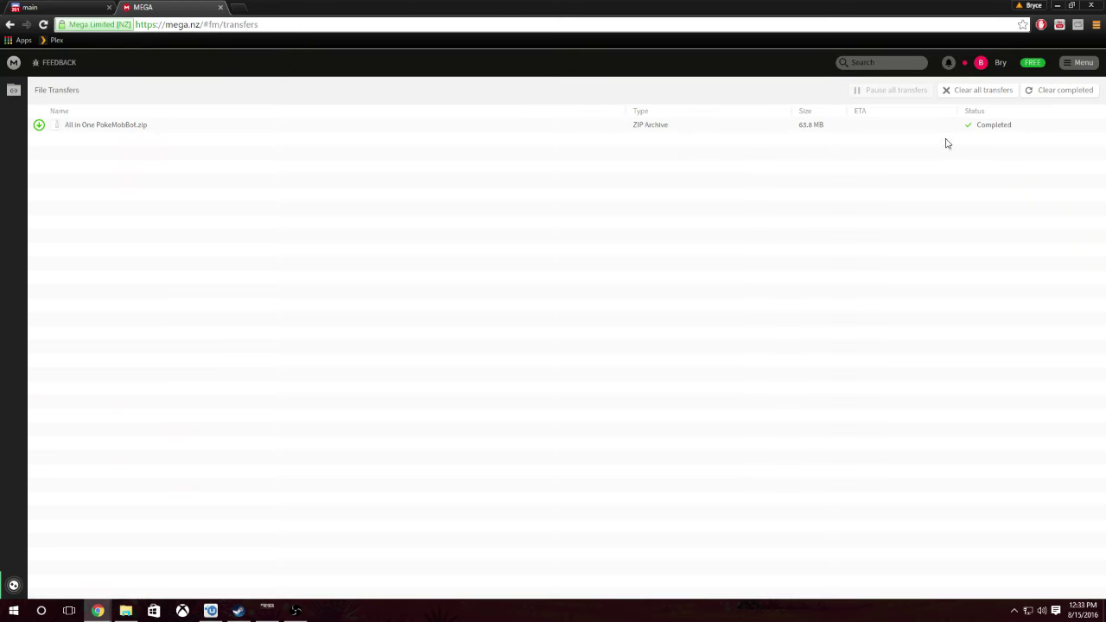
key(alt+Tab)
drag(503, 116, 732, 5)
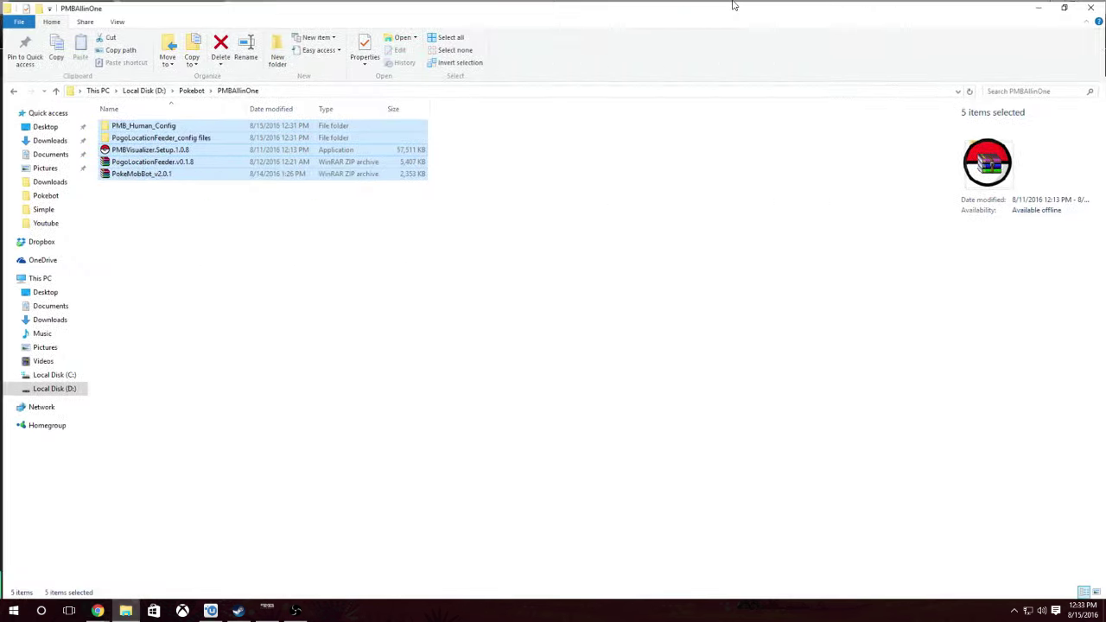
- Extract PogoLocationFeeder.v0.1.8 and PokeMobBot_v2.0.1 archives here, then delete both zip files
click(248, 250)
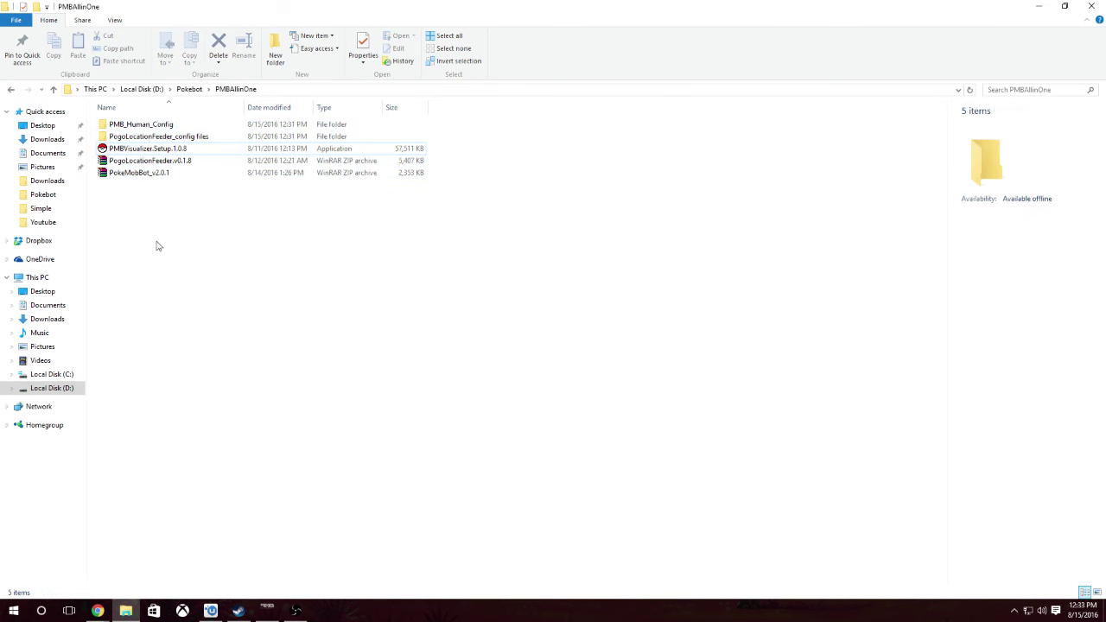
click(170, 162)
right_click(170, 167)
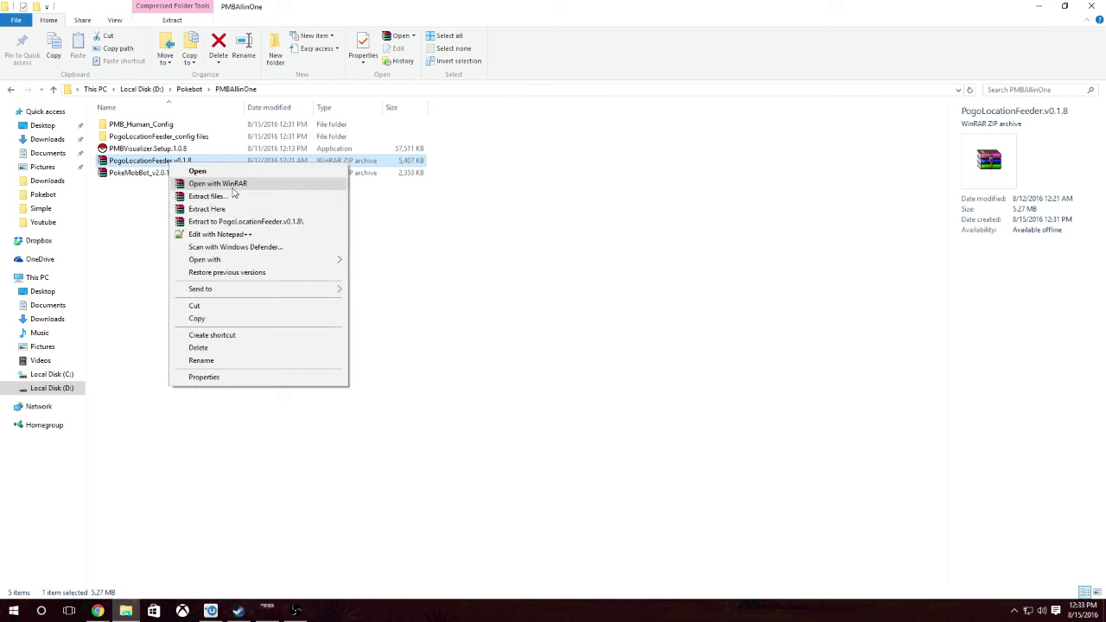
click(248, 210)
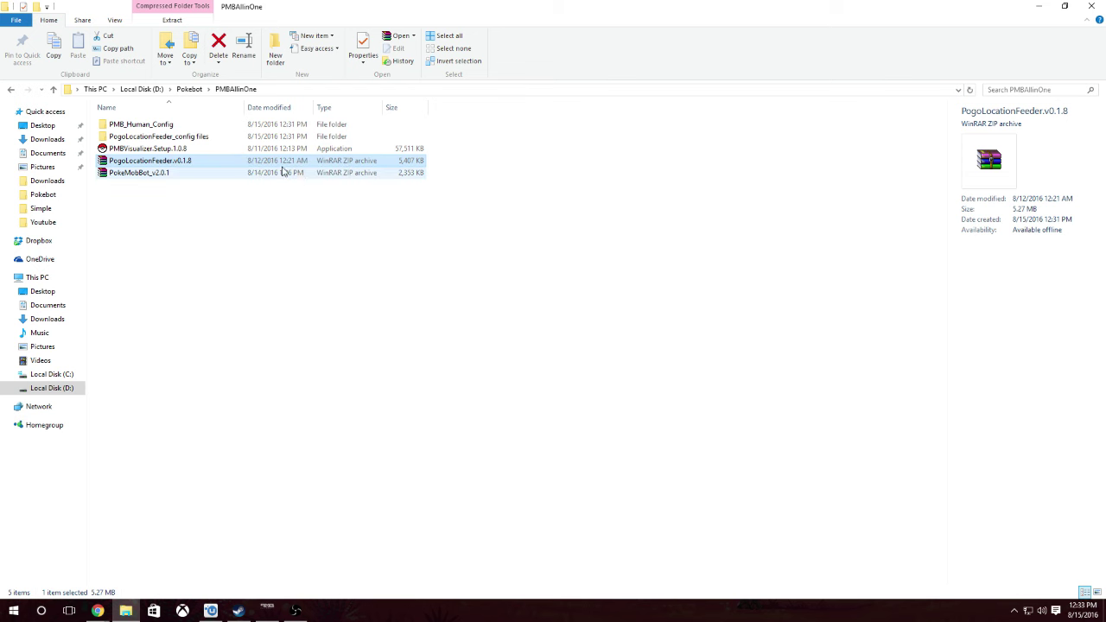
right_click(272, 185)
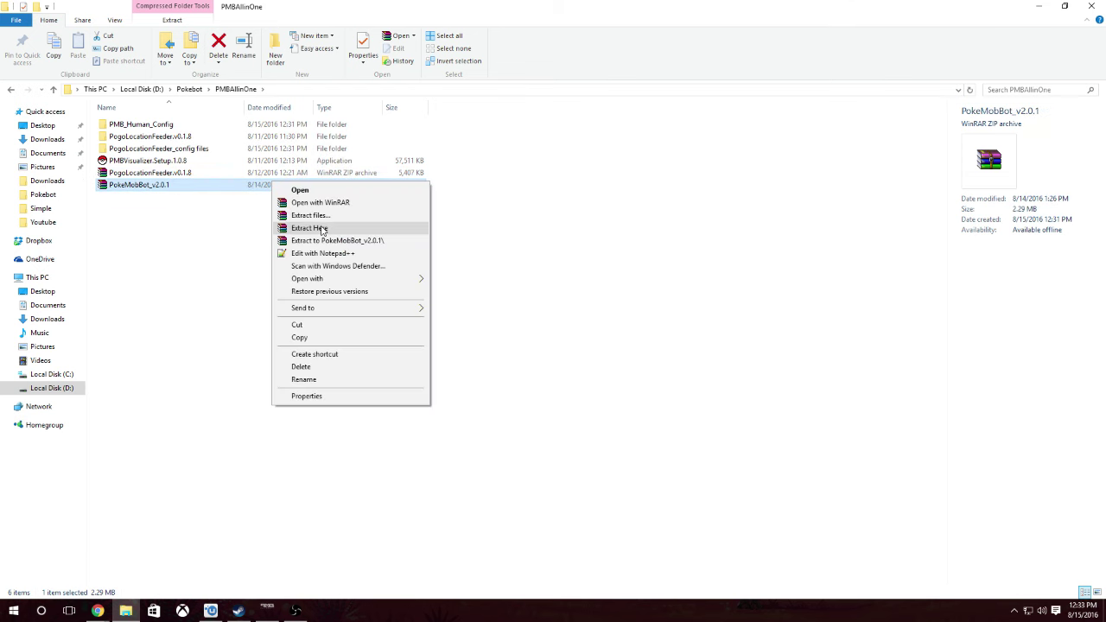
click(338, 228)
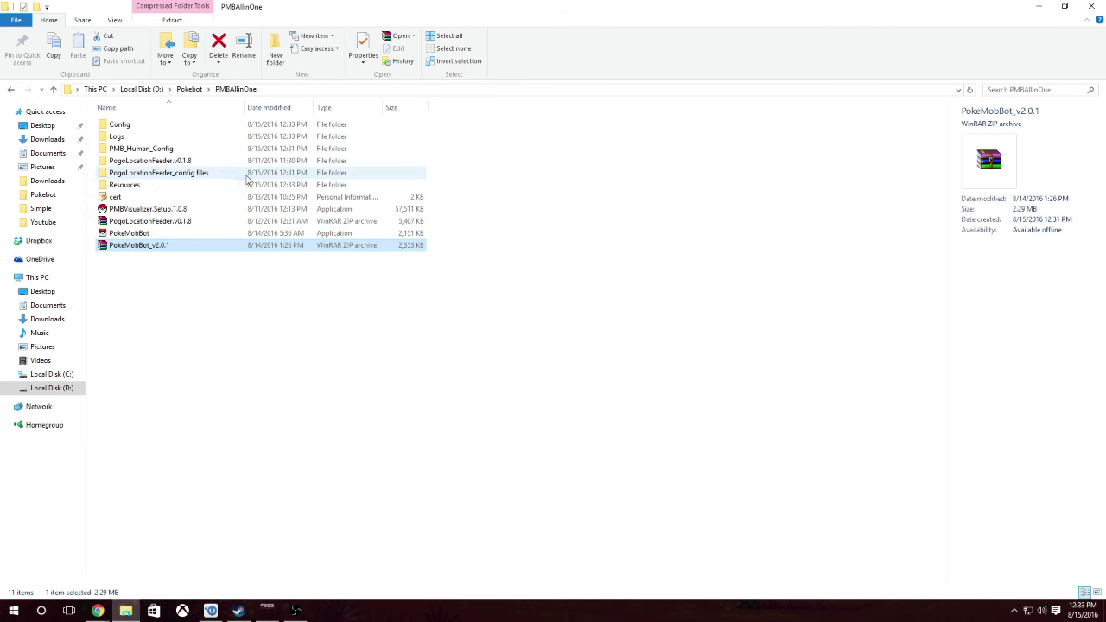
ctrl+click(194, 222)
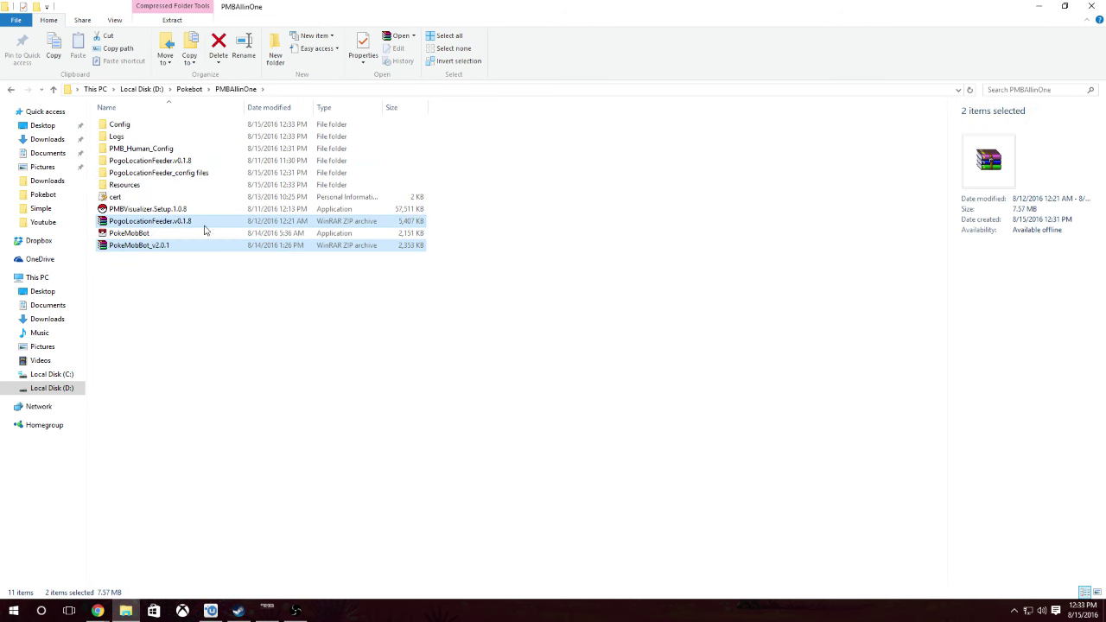
key(Delete)
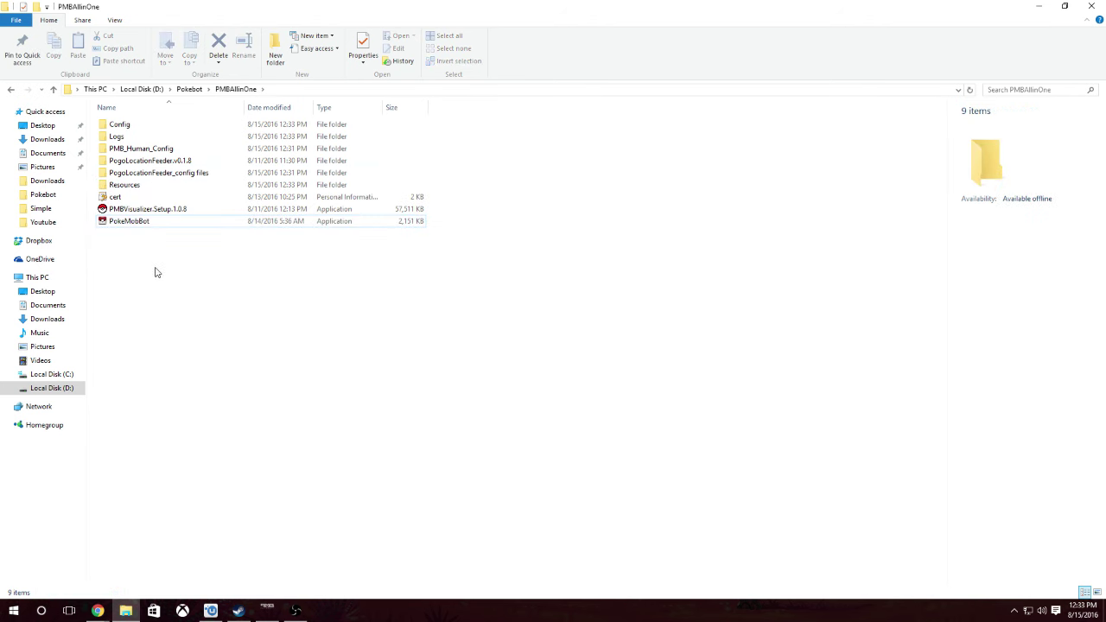
- Run PokeMobBot.exe past the SmartScreen warning so it generates its default config
double_click(203, 222)
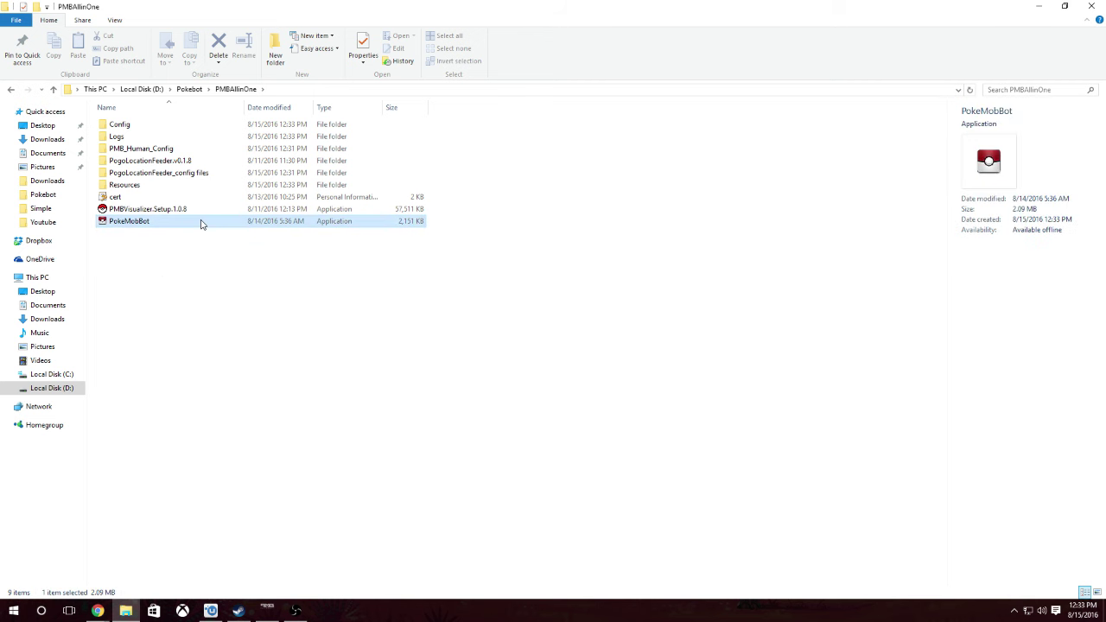
click(399, 288)
click(634, 354)
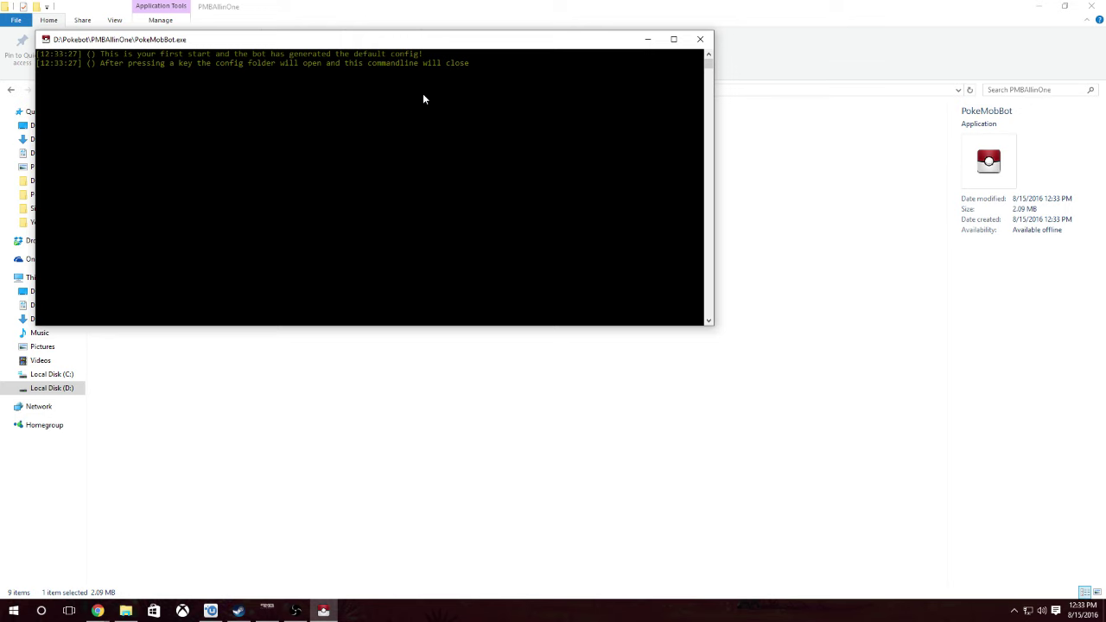
key(Return)
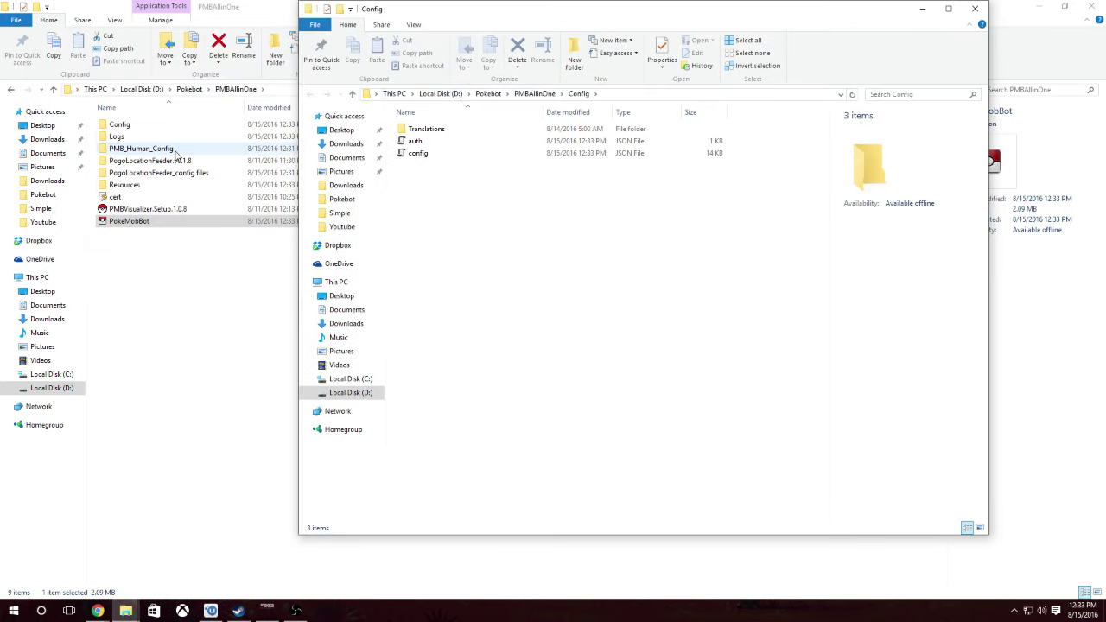
- Open PMB_Human_Config, select its config file, and arrange it beside the Config folder window
double_click(177, 154)
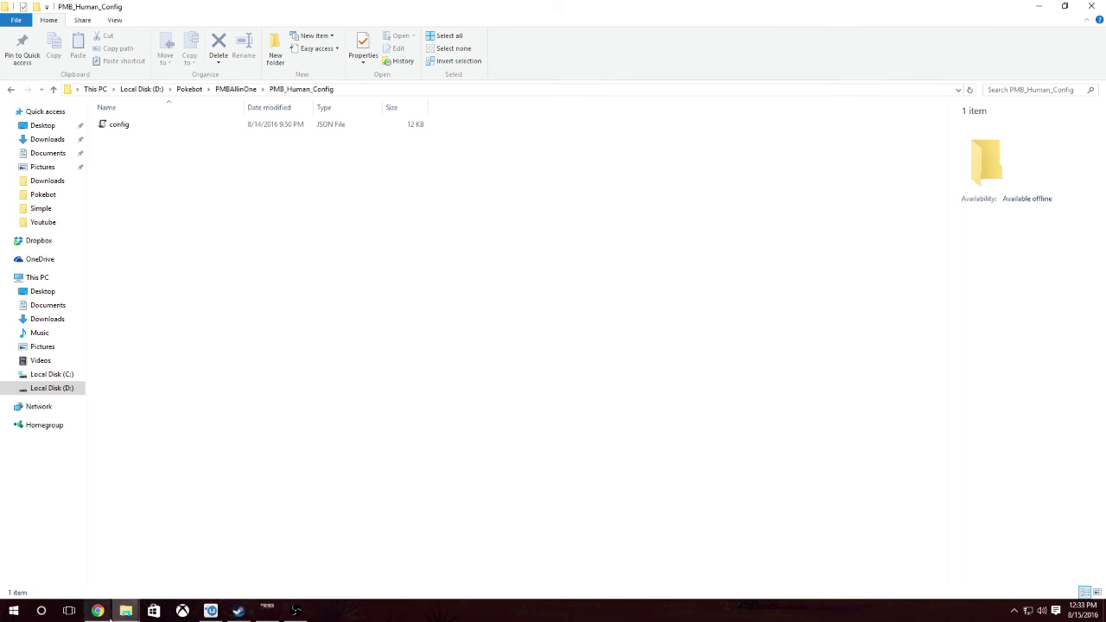
mouse_move(126, 610)
click(202, 519)
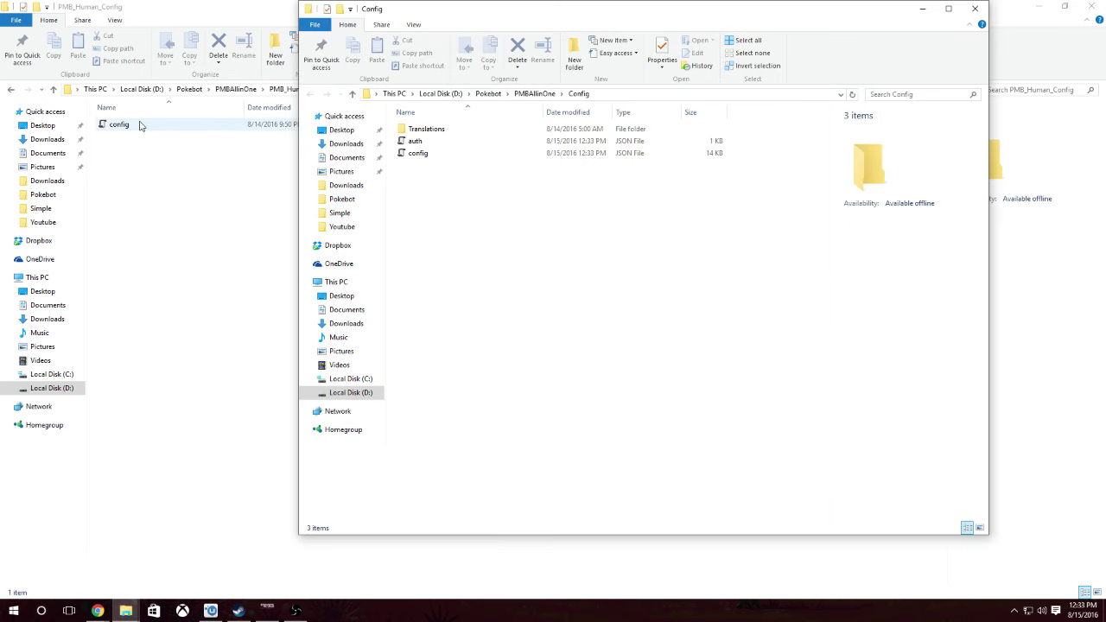
drag(141, 123, 348, 179)
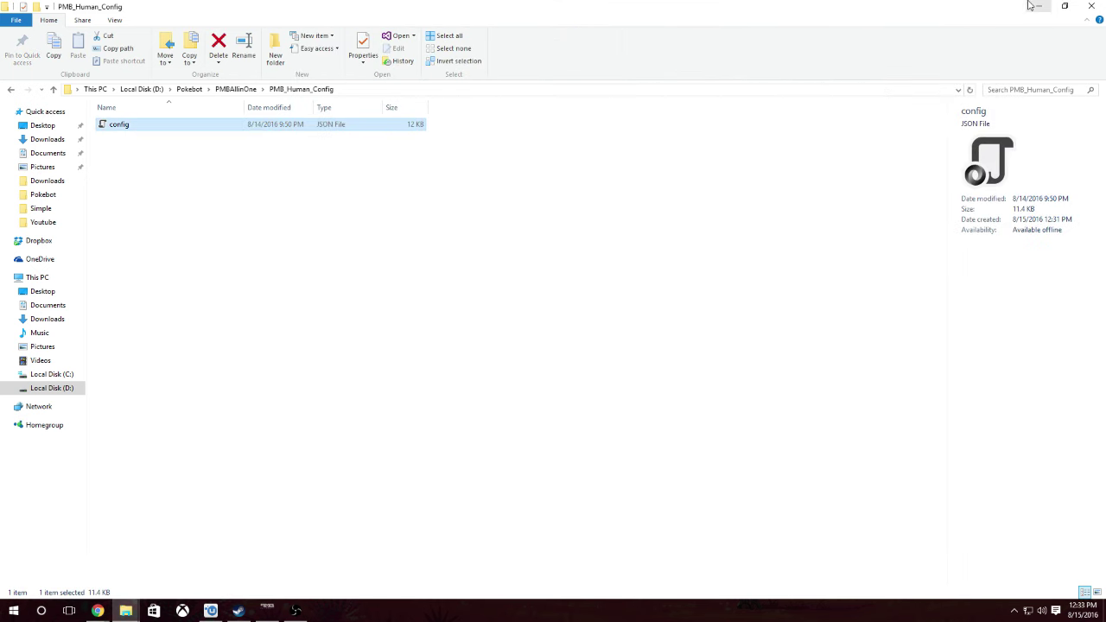
click(1064, 6)
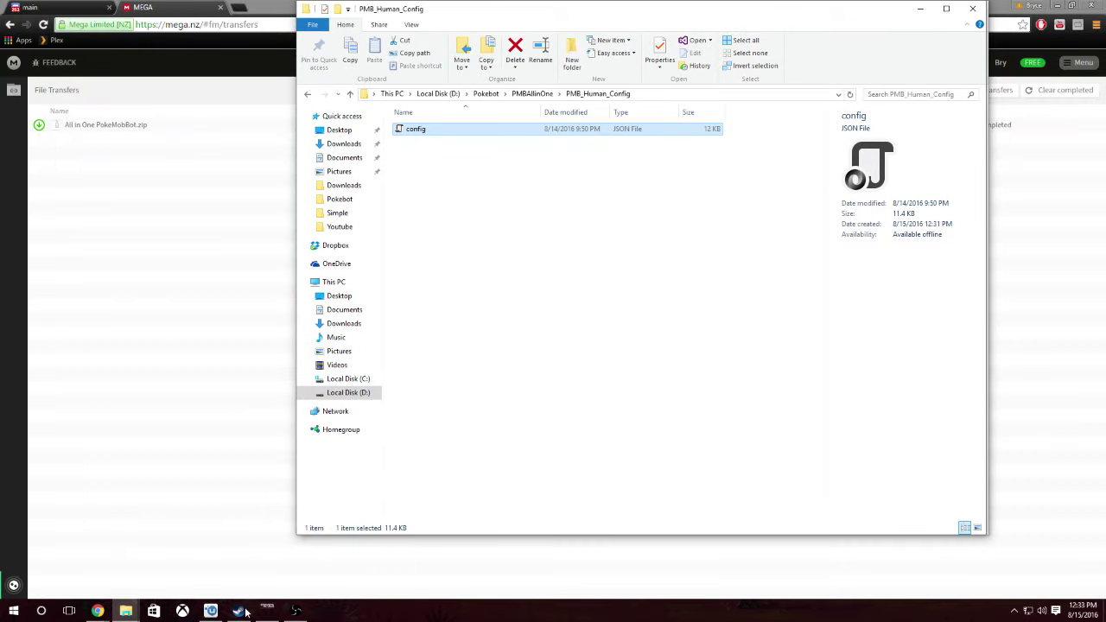
mouse_move(125, 610)
click(173, 557)
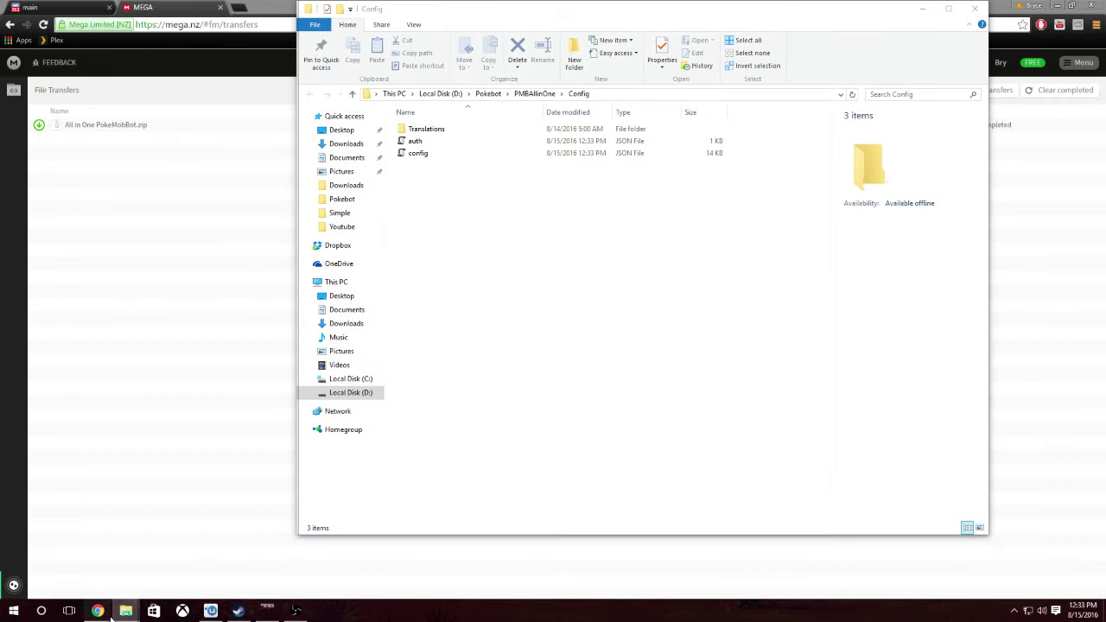
click(82, 557)
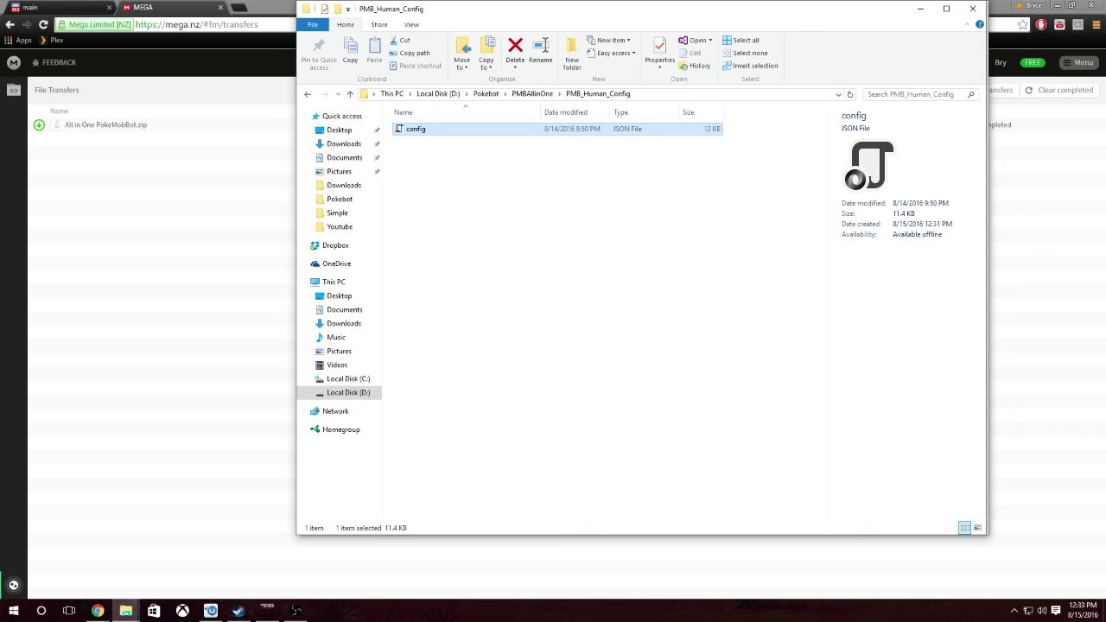
drag(598, 9, 456, 244)
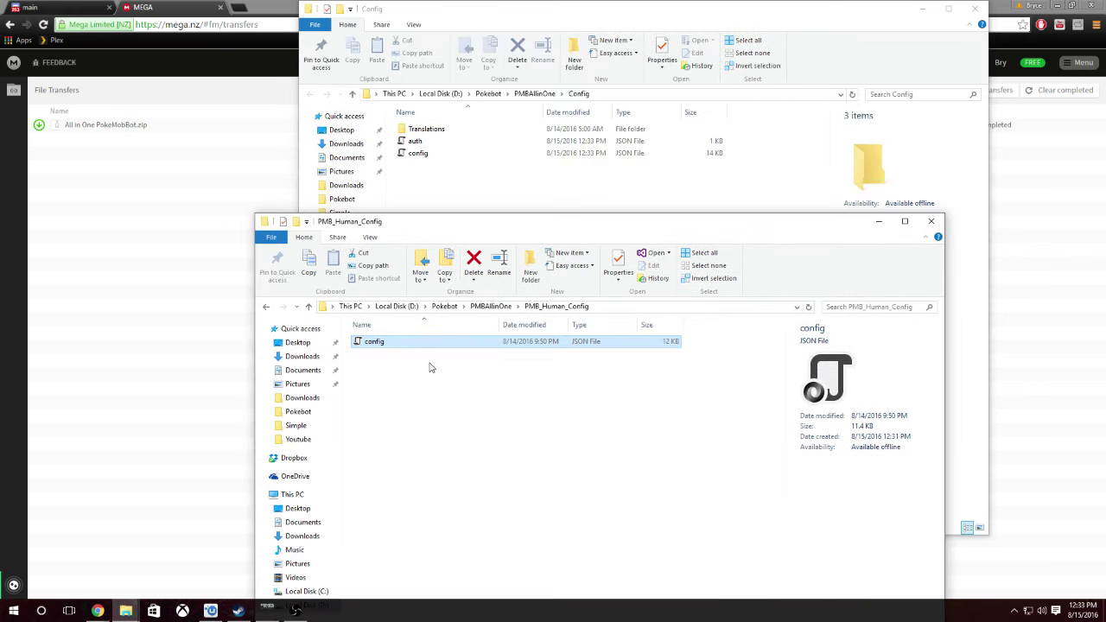
- Move config.json into Config, replacing the default, and close the PMB_Human_Config window
drag(384, 351, 534, 185)
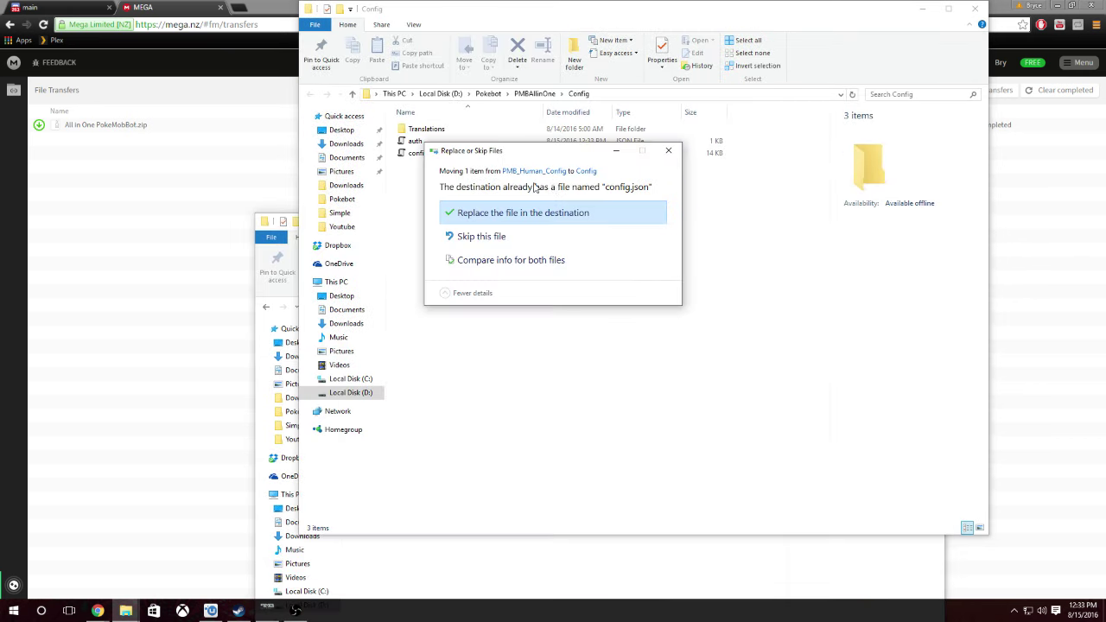
click(530, 213)
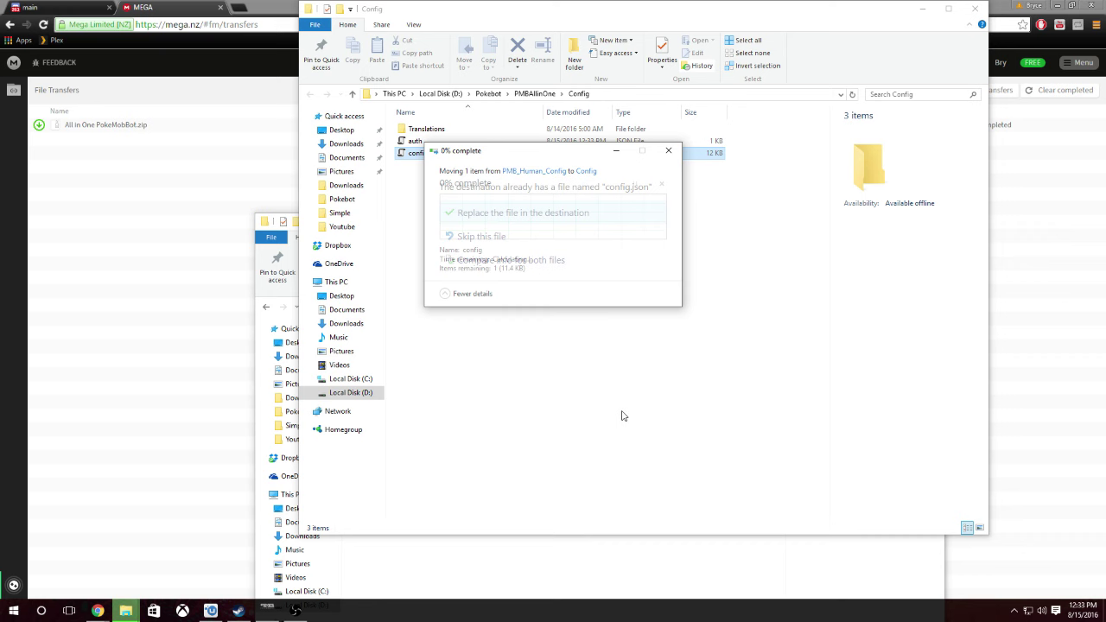
click(701, 591)
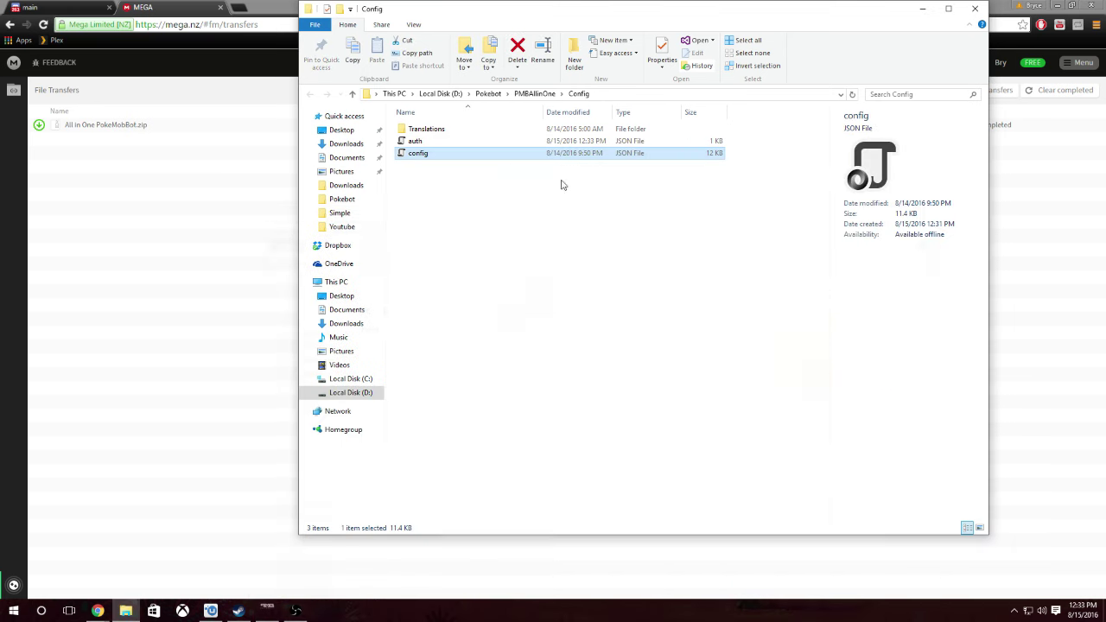
click(931, 221)
click(520, 156)
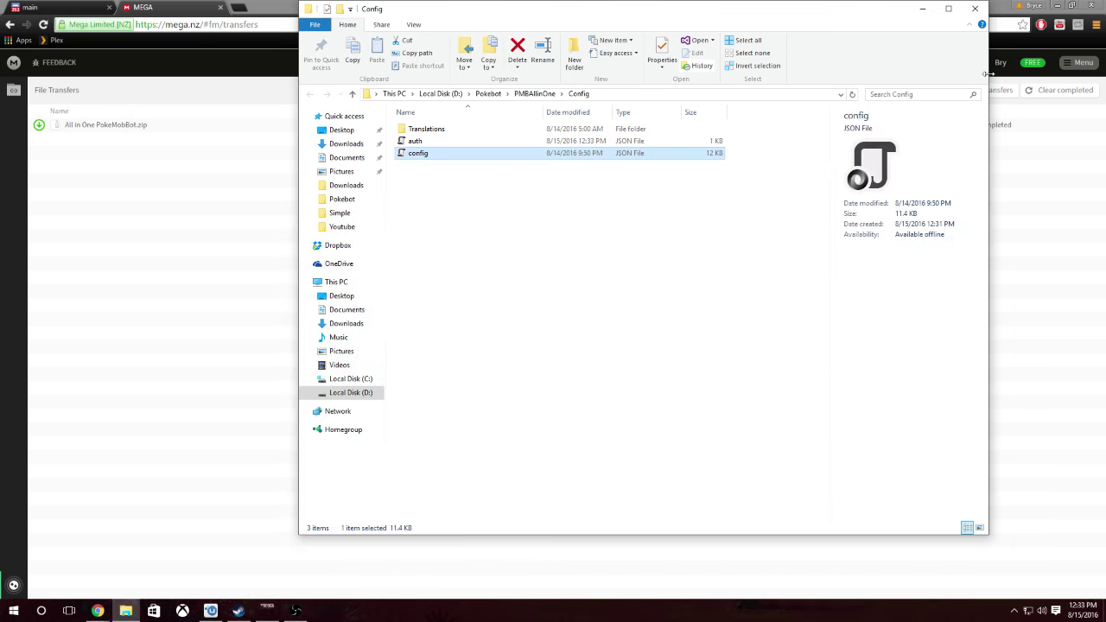
click(948, 8)
right_click(363, 151)
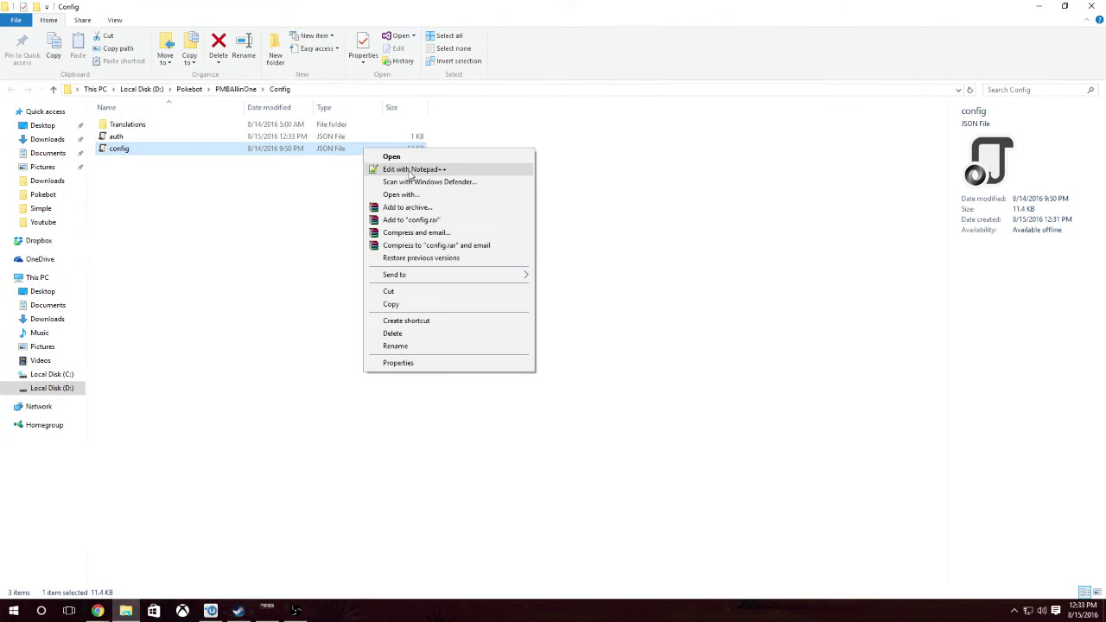
- Open config.json in Notepad++ and check the MEGA download in the browser
click(380, 166)
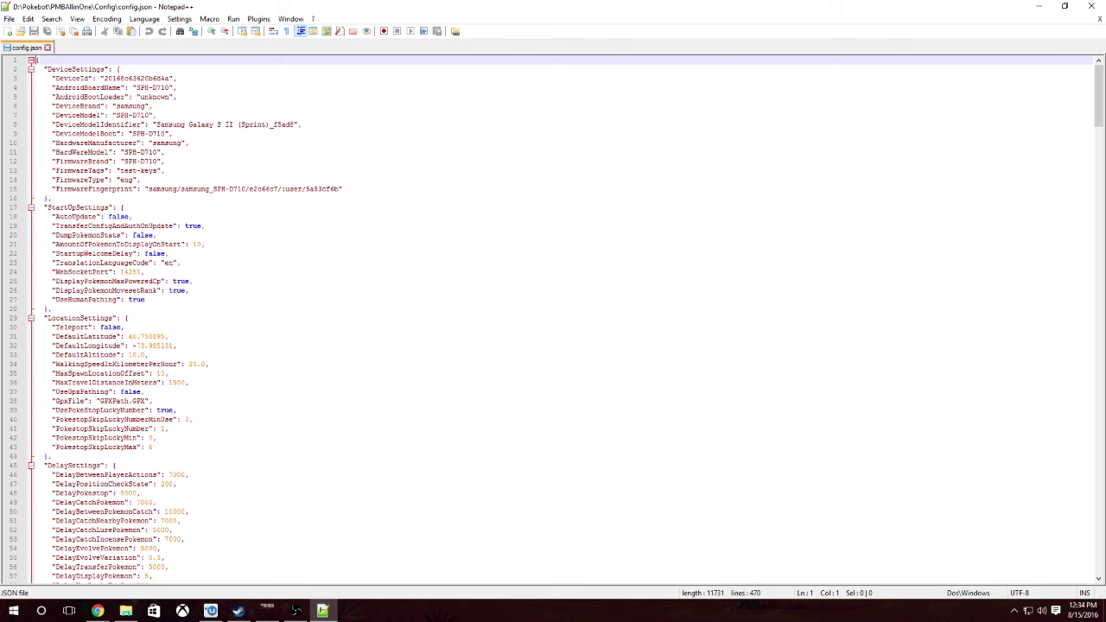
click(97, 611)
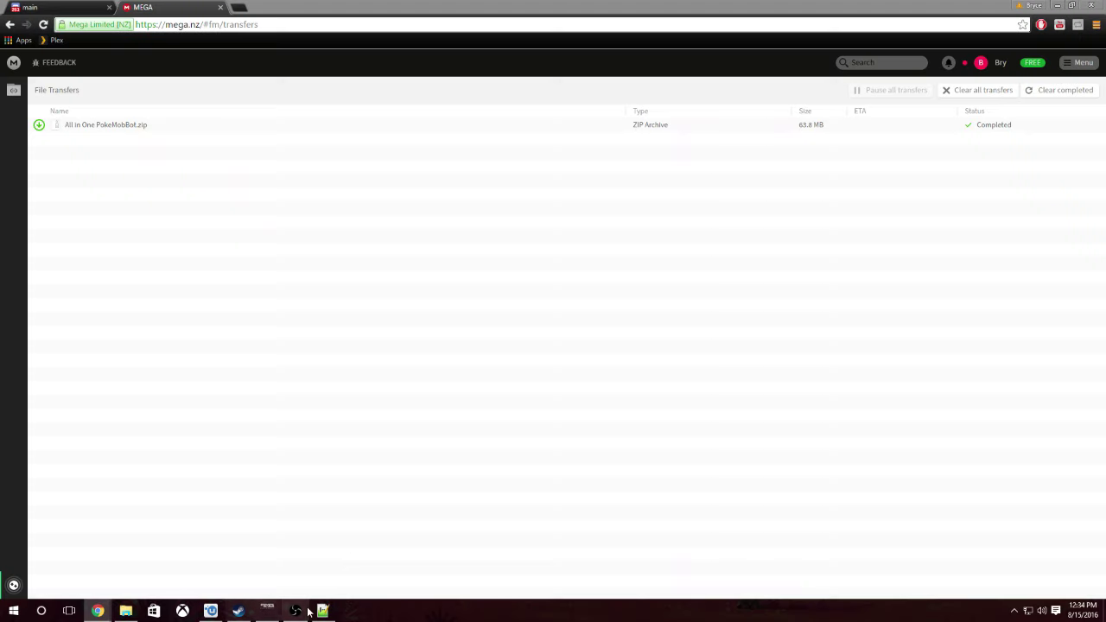
click(322, 611)
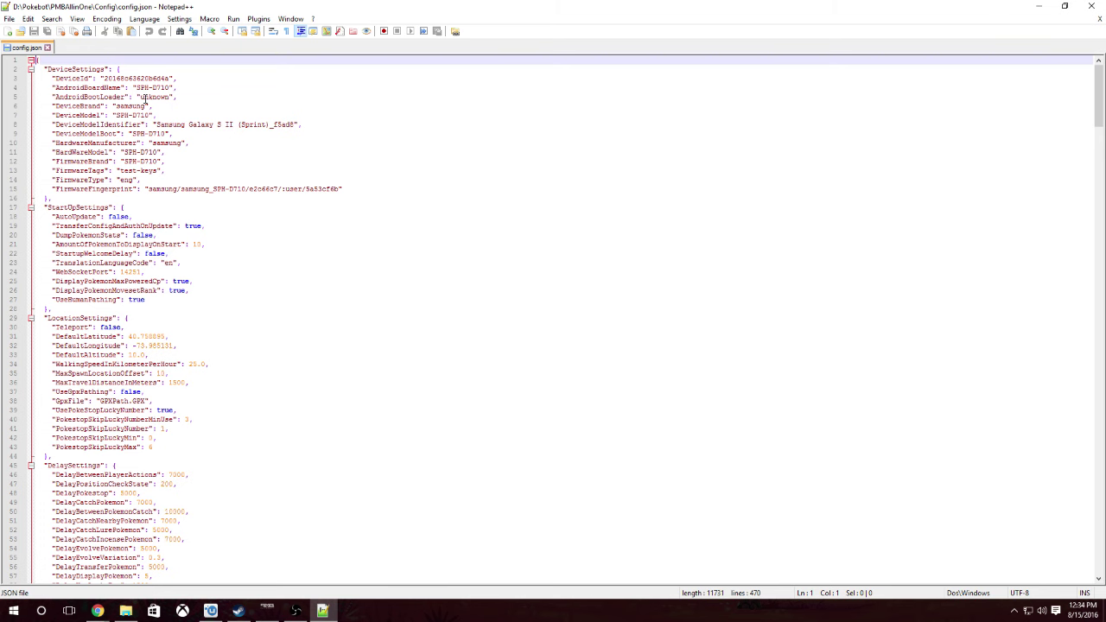
- Change three DeviceId digits to 9, 7 and 8 in config.json and save it
click(165, 77)
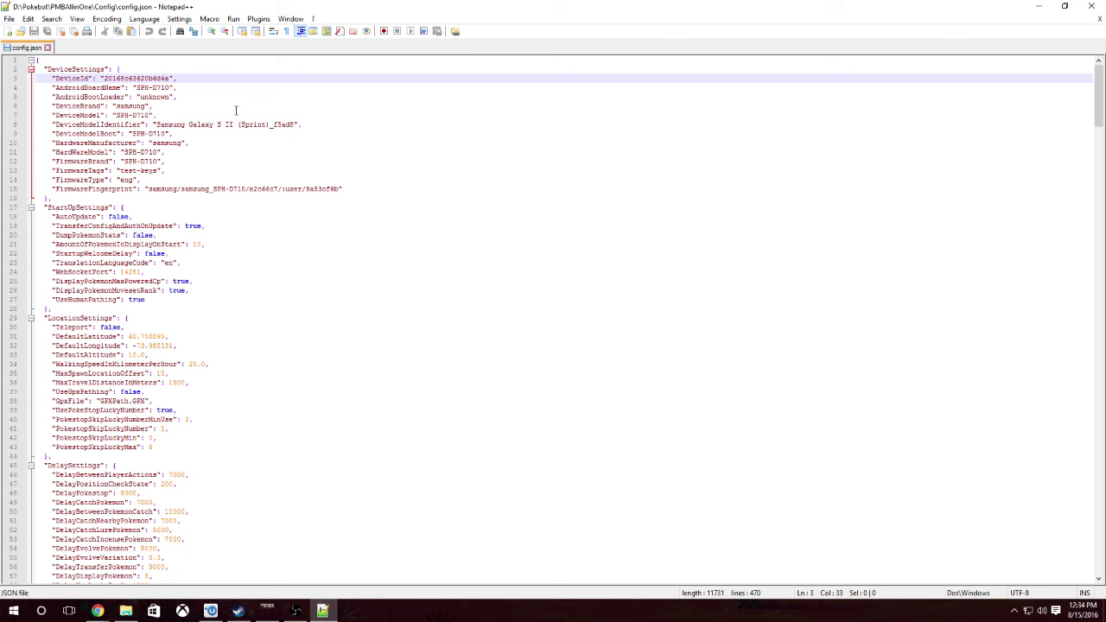
key(BackSpace)
text(9)
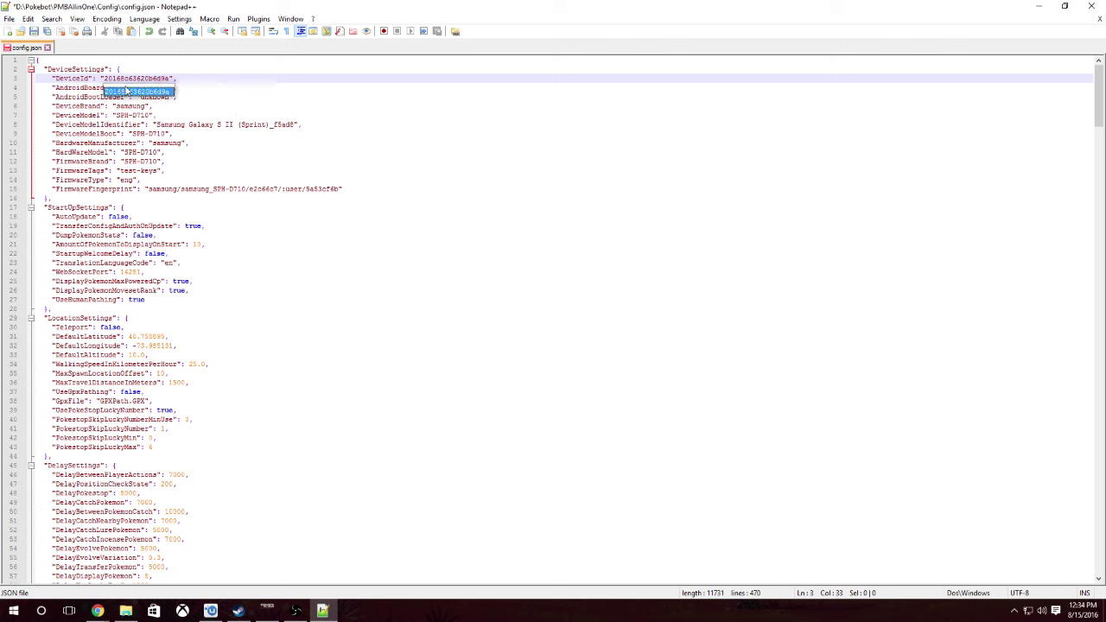
click(119, 77)
key(BackSpace)
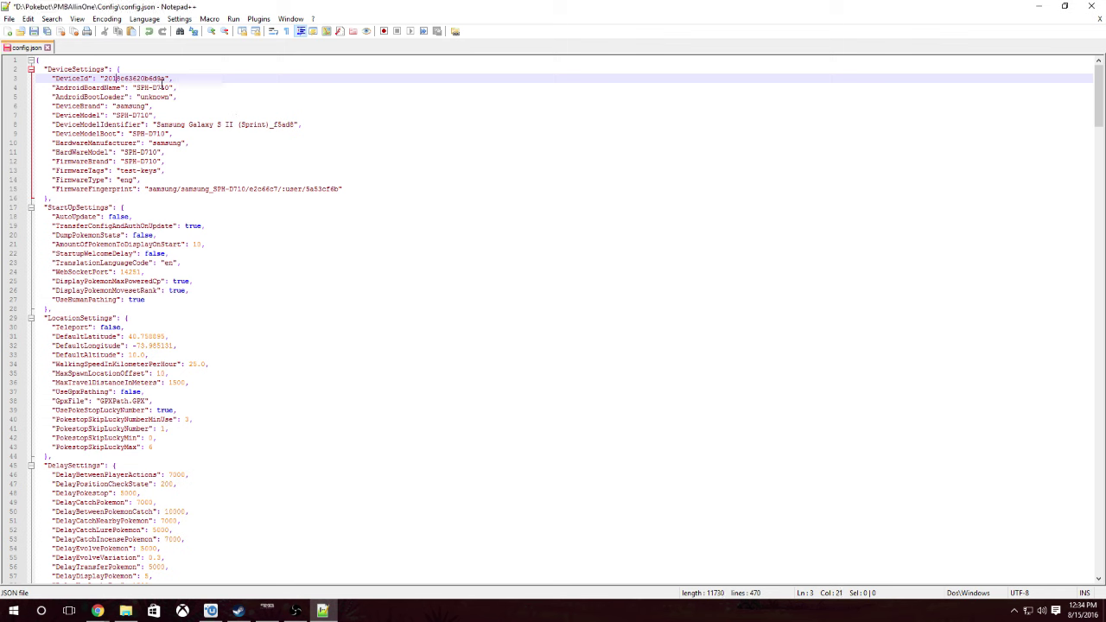
text(7)
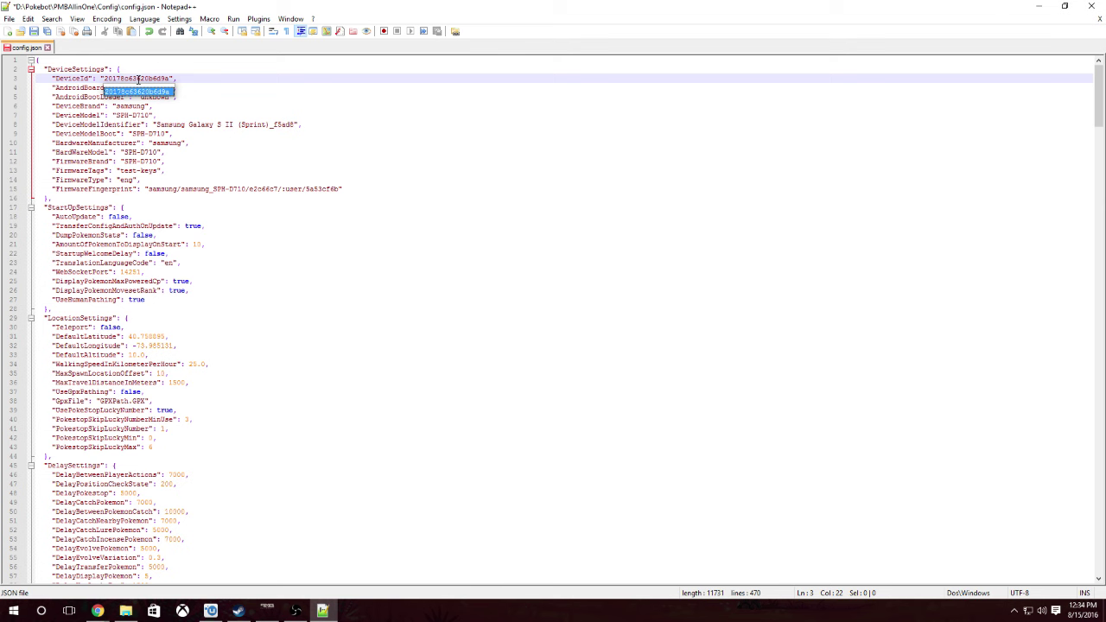
click(137, 79)
key(BackSpace)
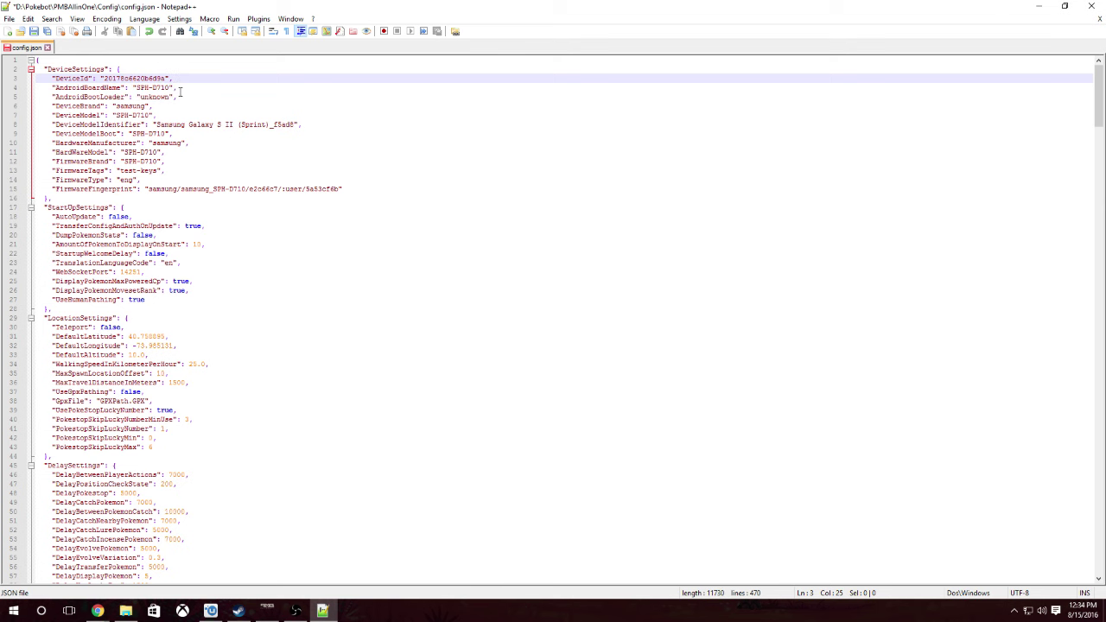
text(8)
click(223, 97)
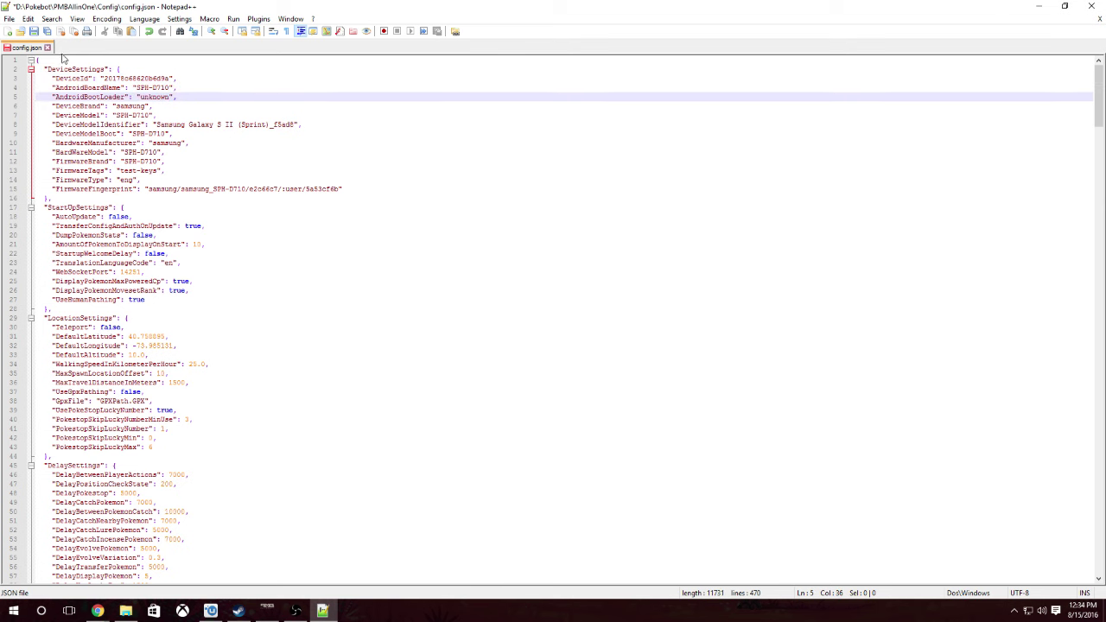
click(9, 18)
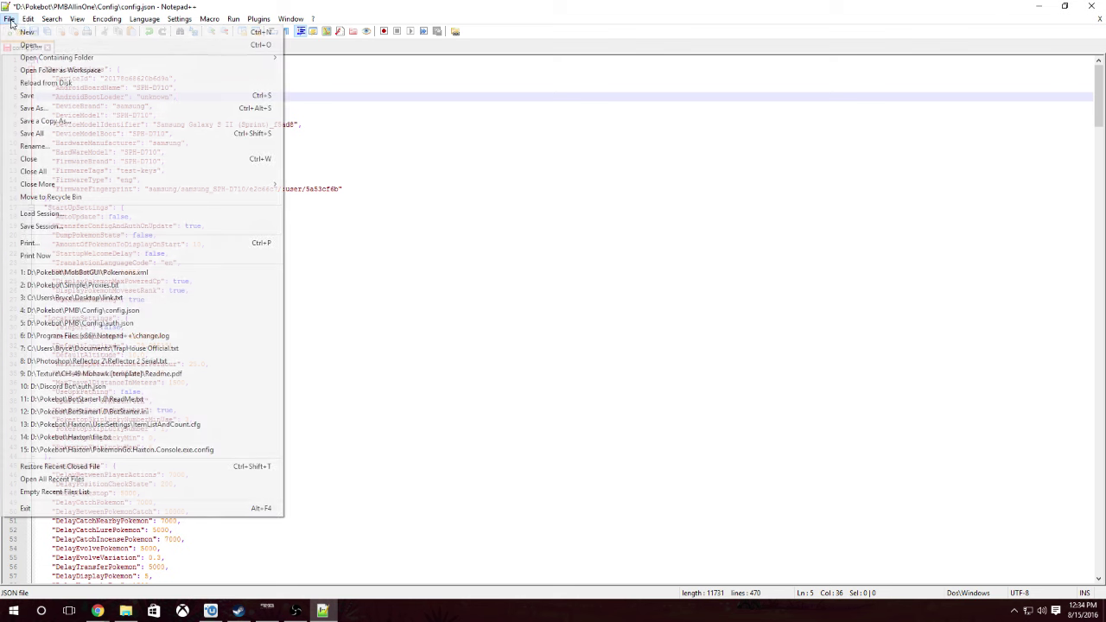
click(39, 100)
key(alt+Tab)
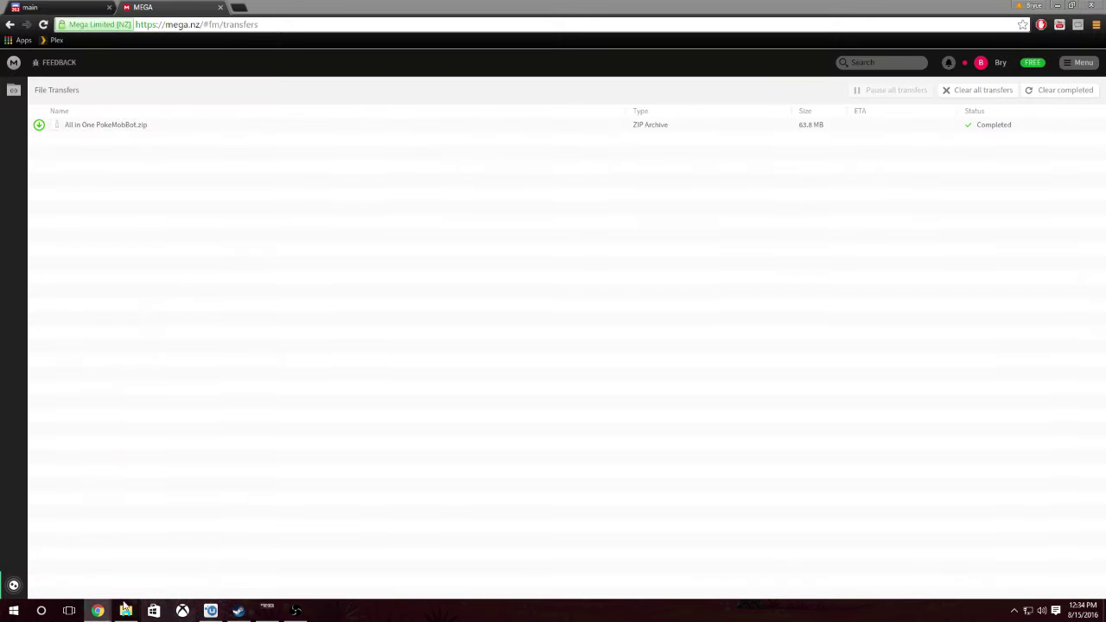
- Compare the Config subfolders of PogoLocationFeeder_config files and PogoLocationFeeder.v0.1.8
click(125, 611)
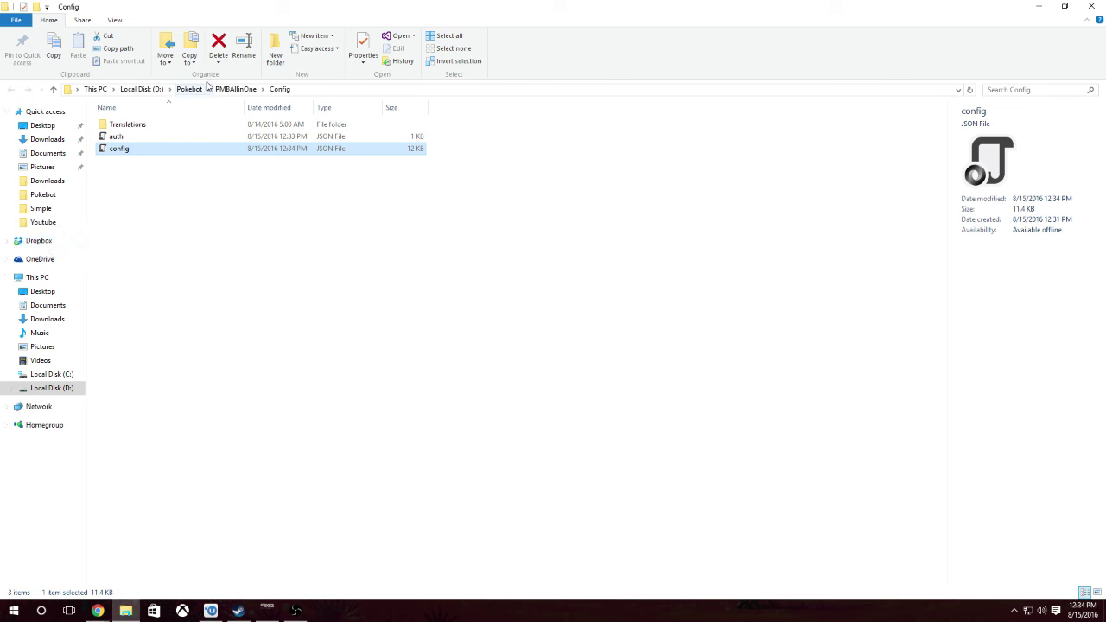
click(235, 89)
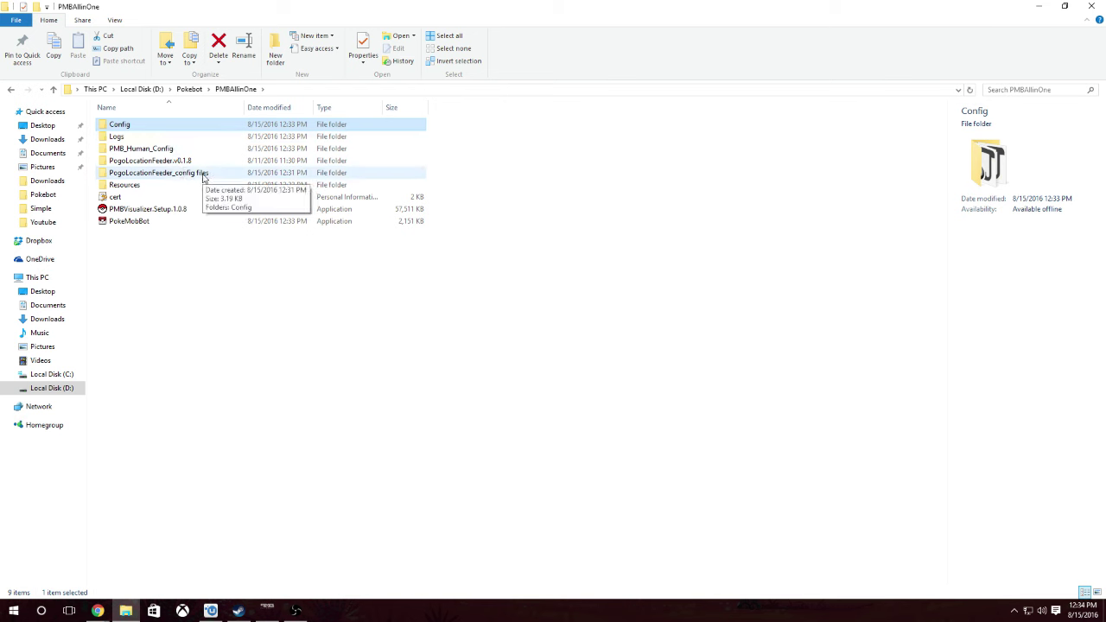
click(204, 177)
double_click(204, 176)
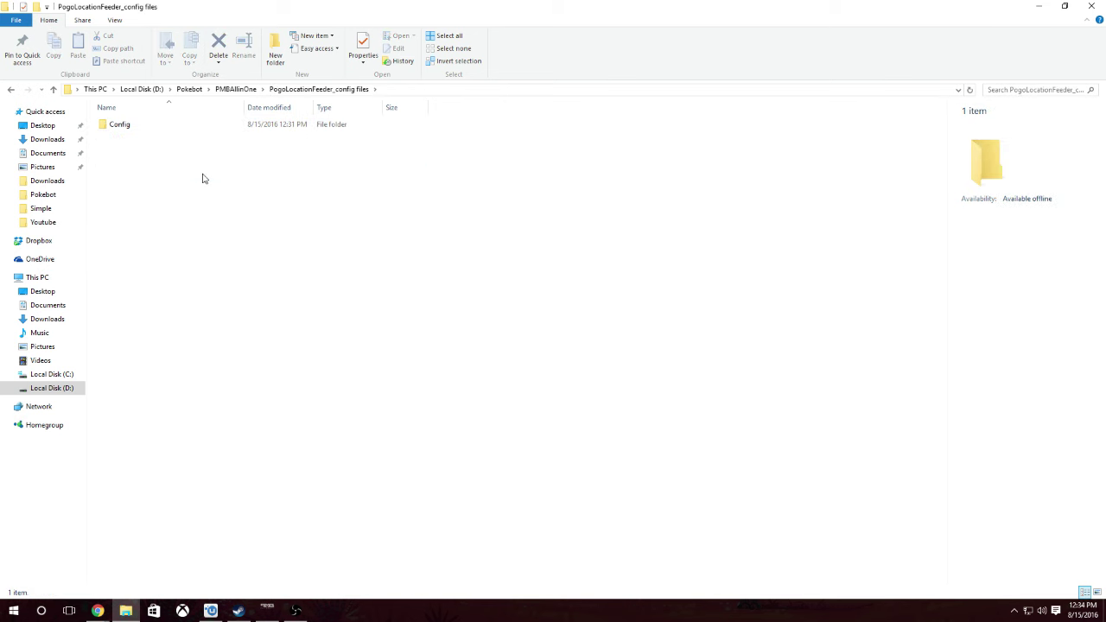
double_click(157, 129)
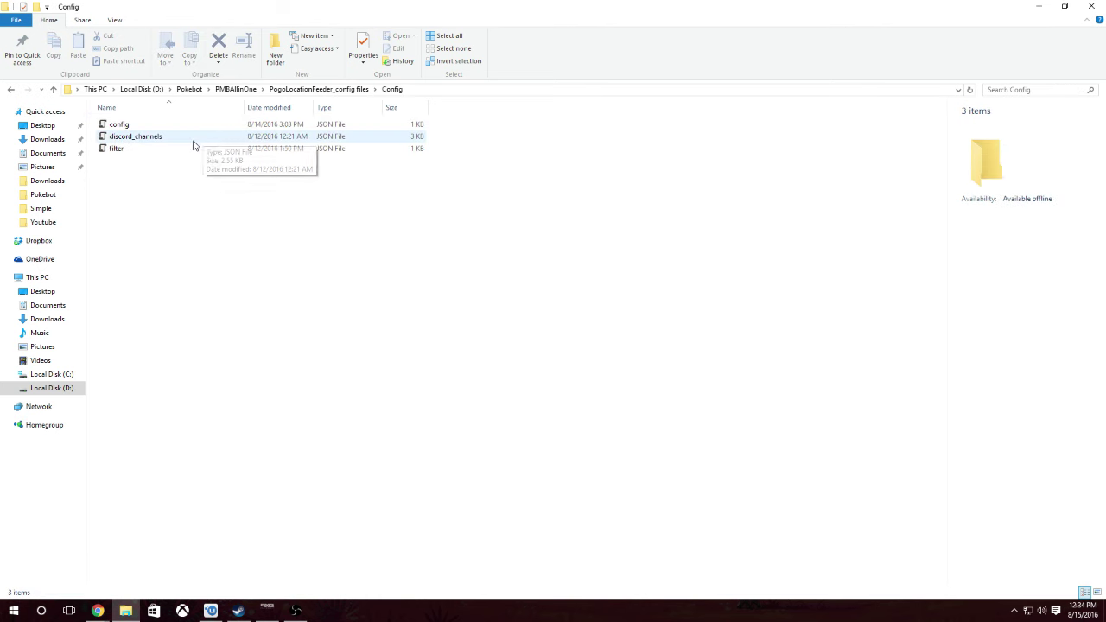
click(299, 90)
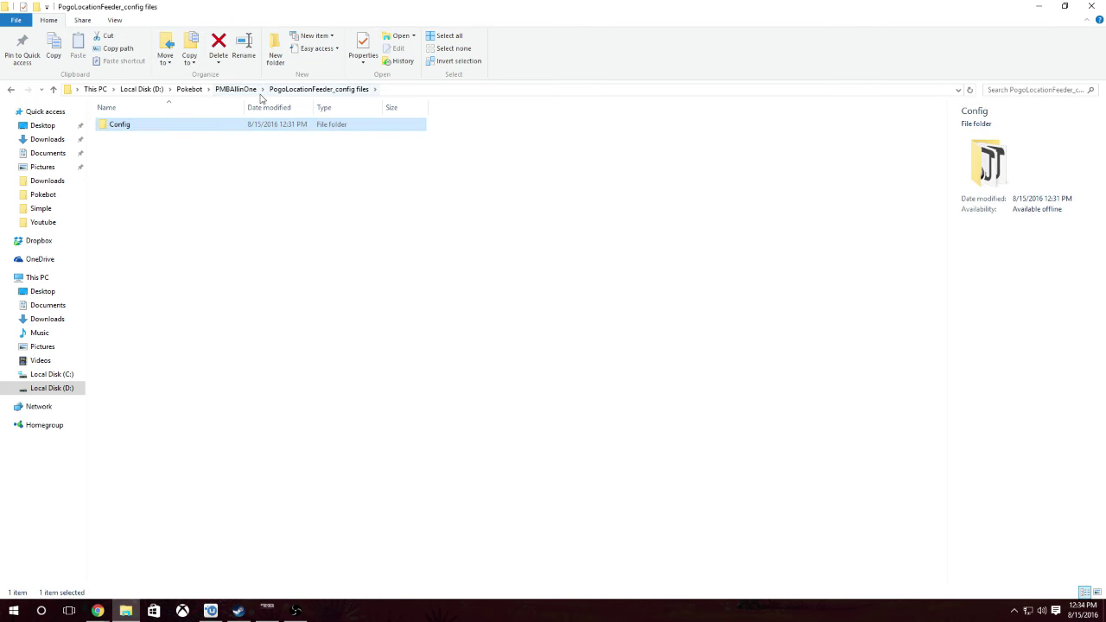
click(246, 90)
click(175, 162)
double_click(176, 162)
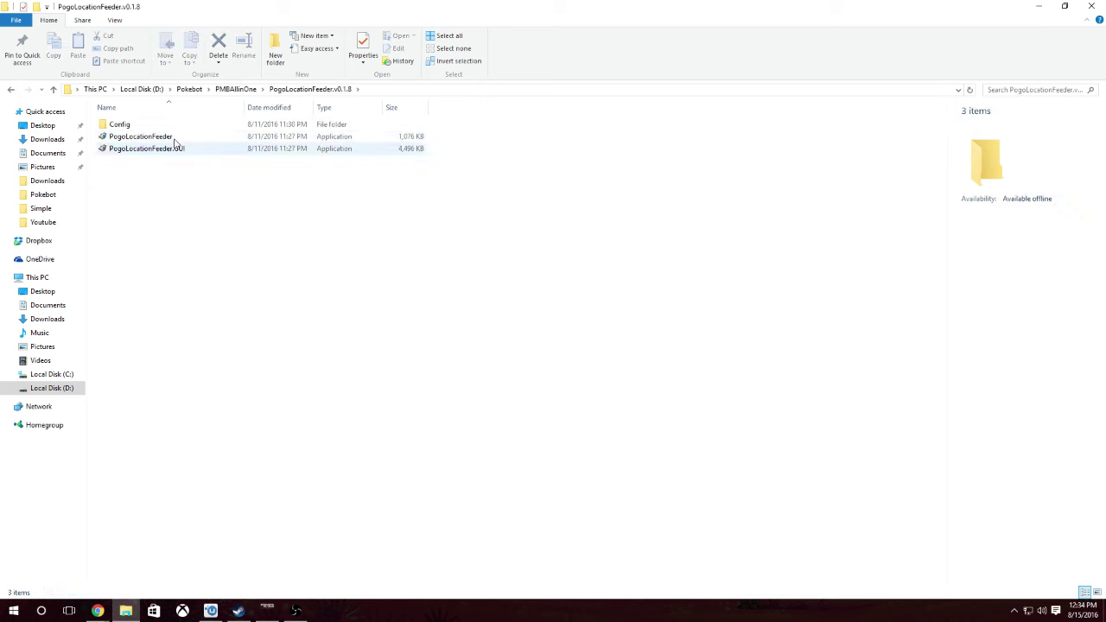
double_click(164, 127)
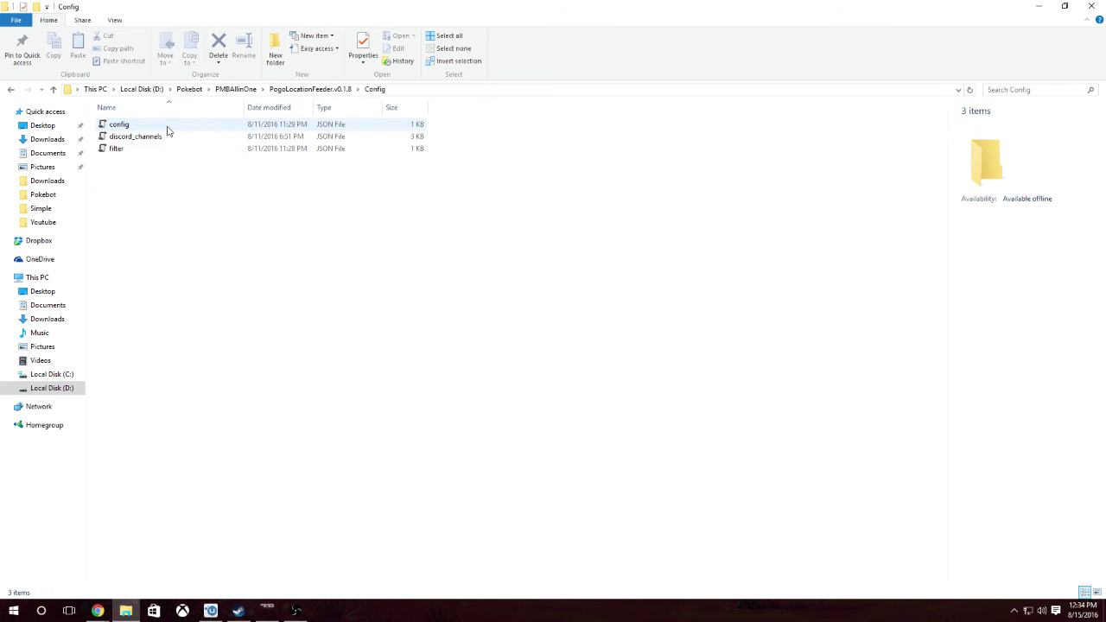
click(323, 90)
click(230, 90)
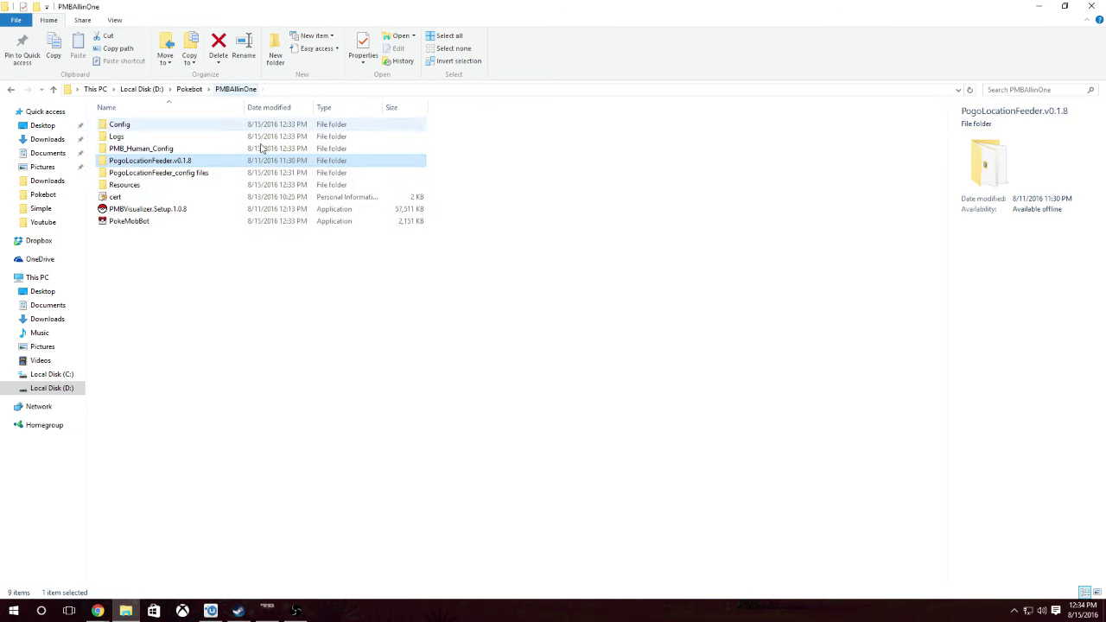
double_click(191, 176)
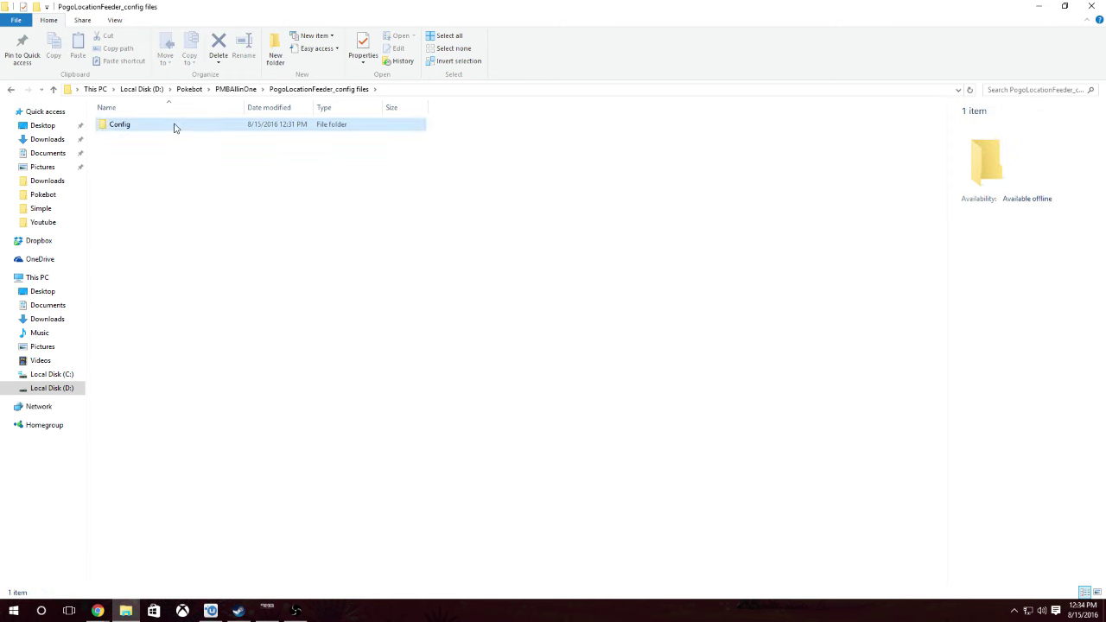
double_click(175, 125)
click(323, 91)
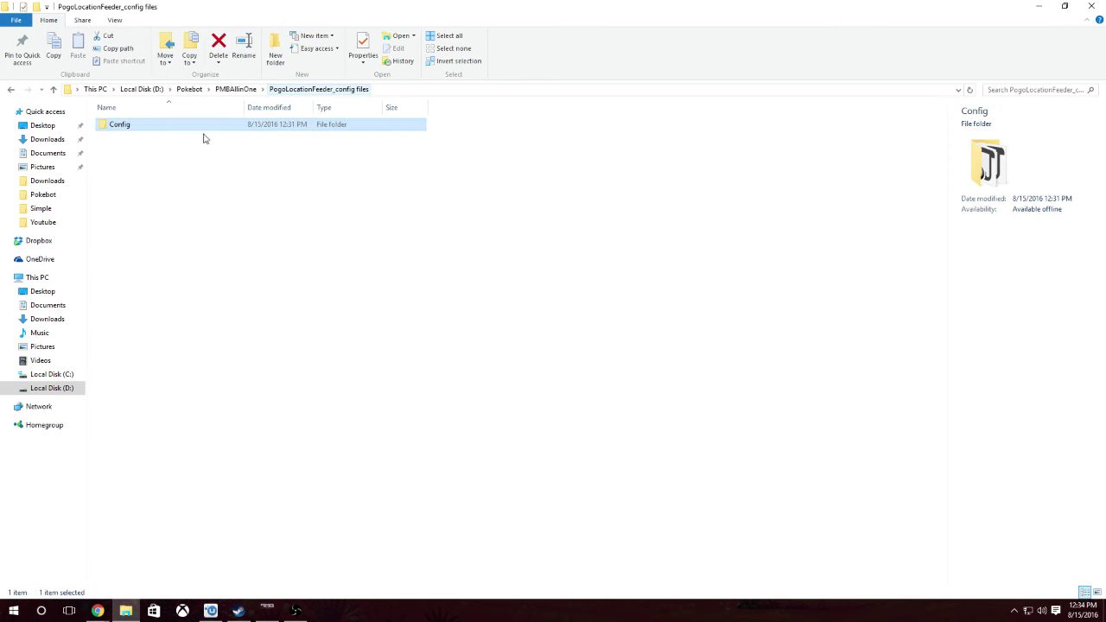
- Copy Config from PogoLocationFeeder_config files into PogoLocationFeeder.v0.1.8, replacing the existing files
right_click(211, 127)
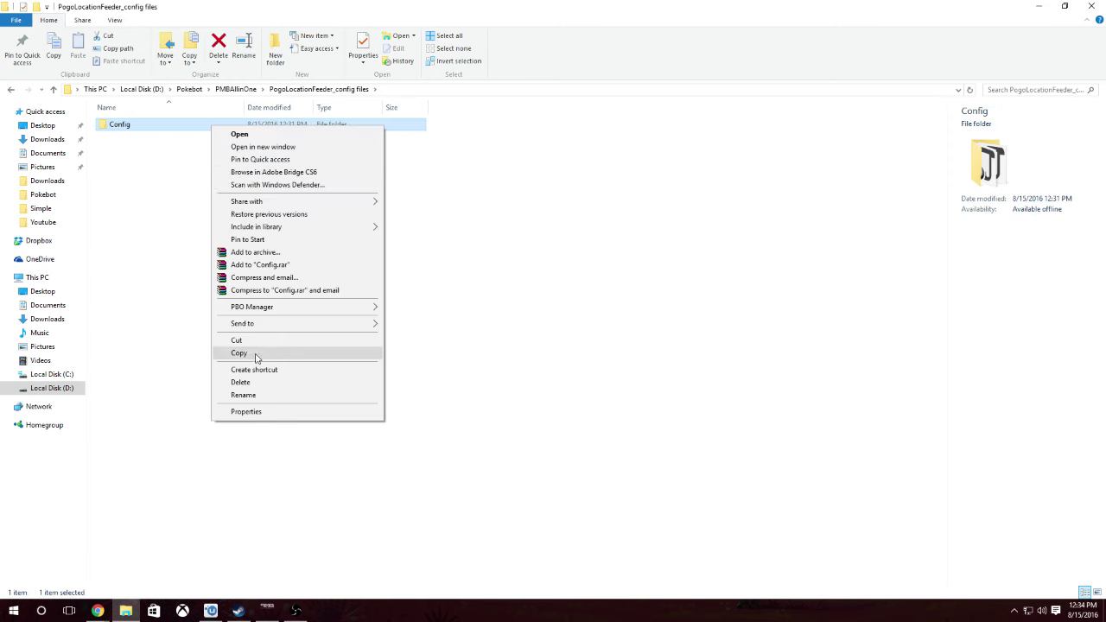
click(252, 354)
click(236, 90)
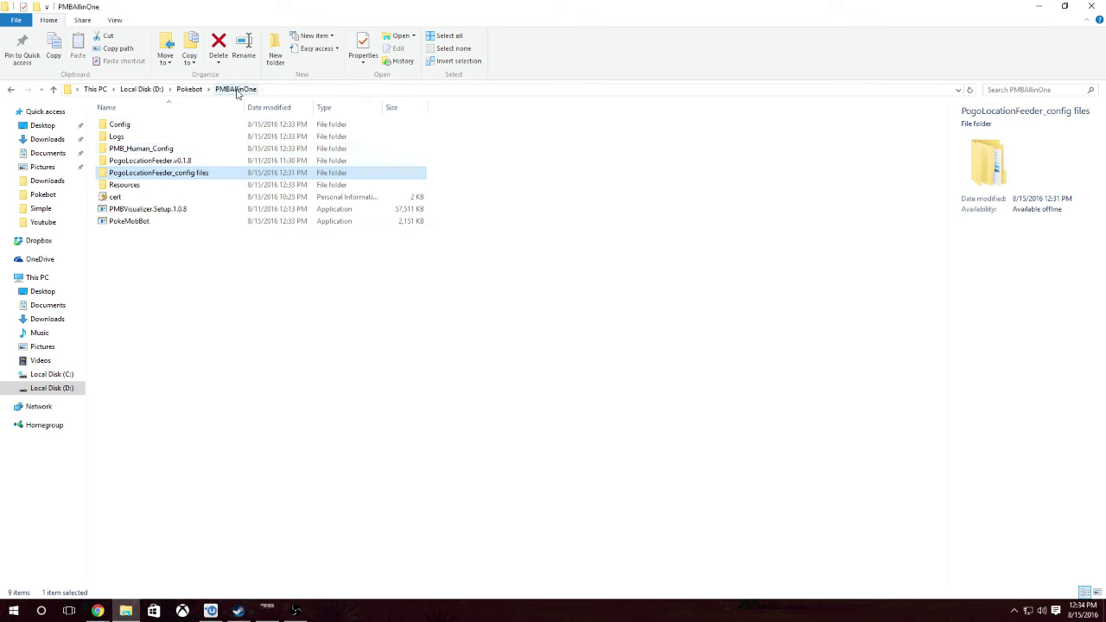
double_click(164, 161)
right_click(162, 122)
click(141, 284)
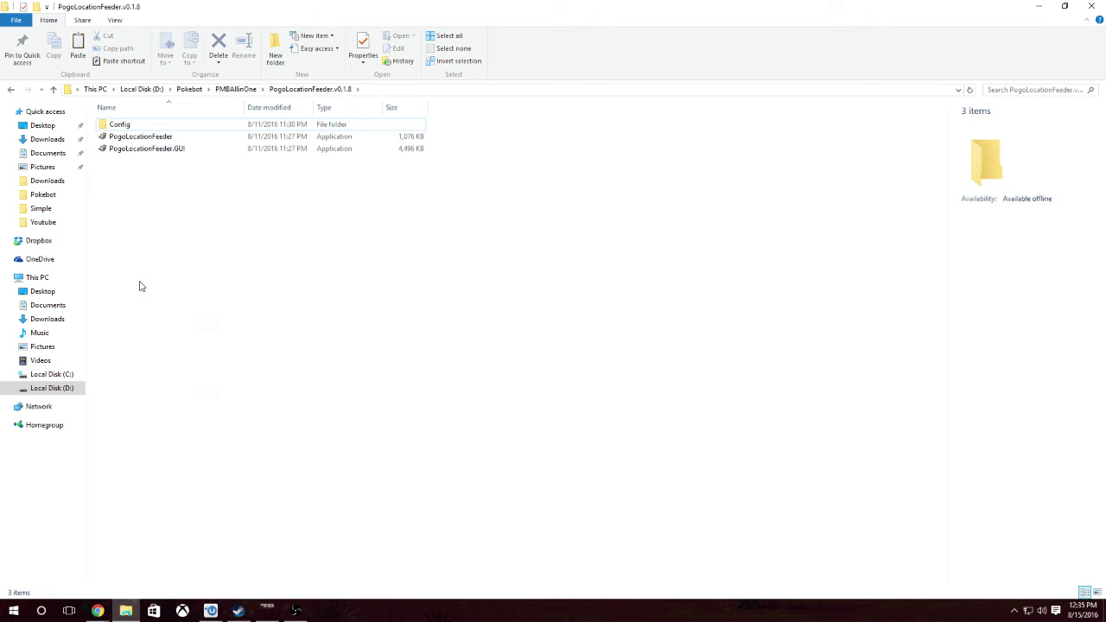
right_click(141, 284)
click(204, 363)
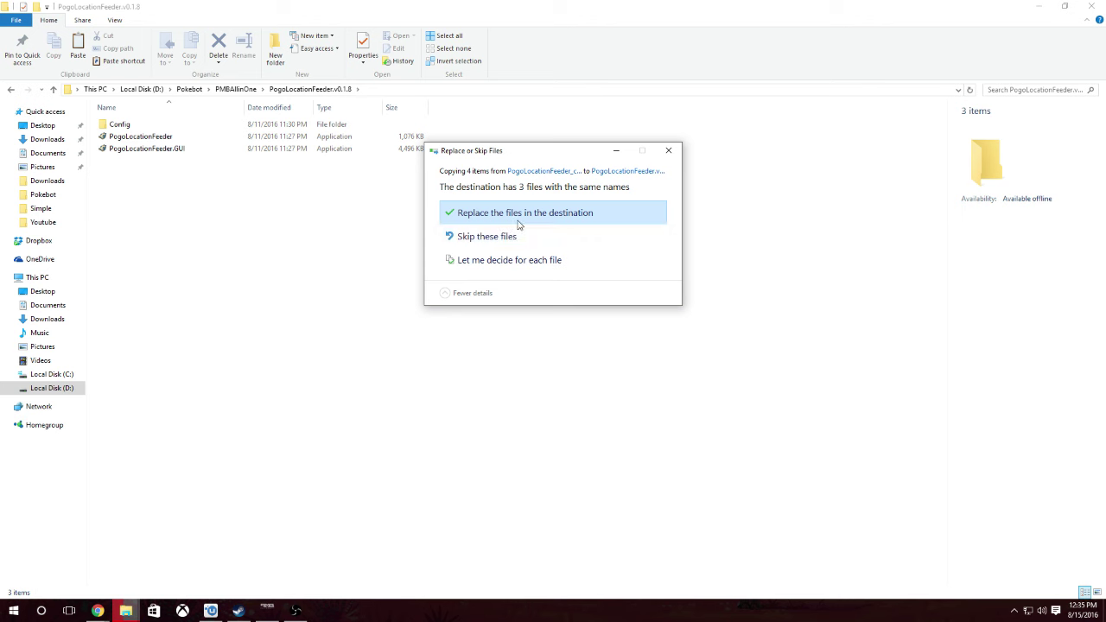
click(520, 223)
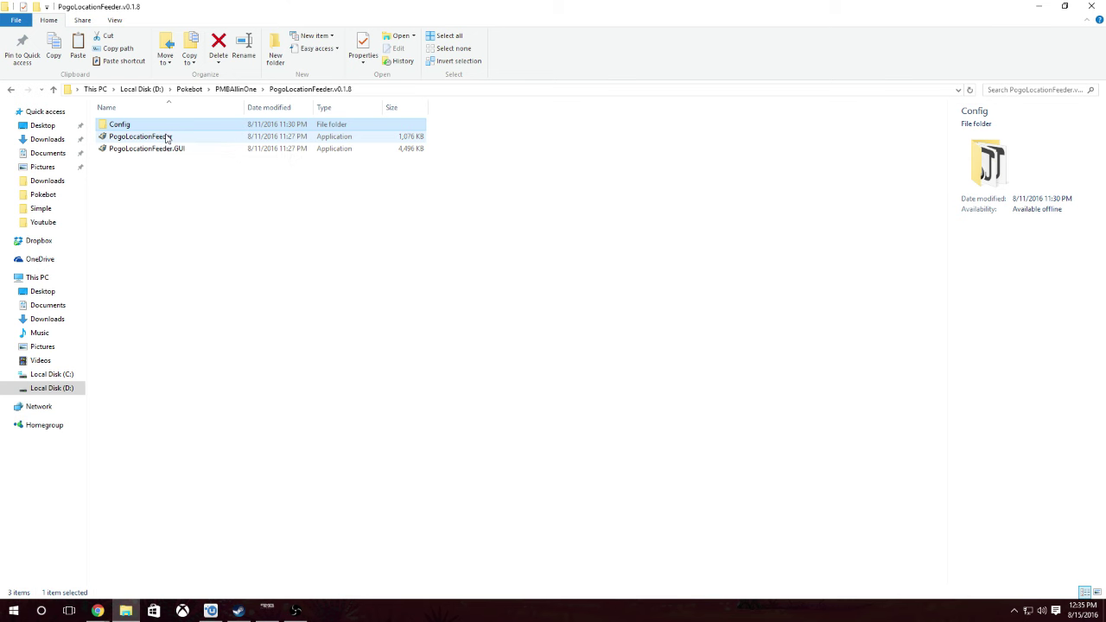
- Open PokeMobBot's Config auth.json with Notepad++
click(177, 137)
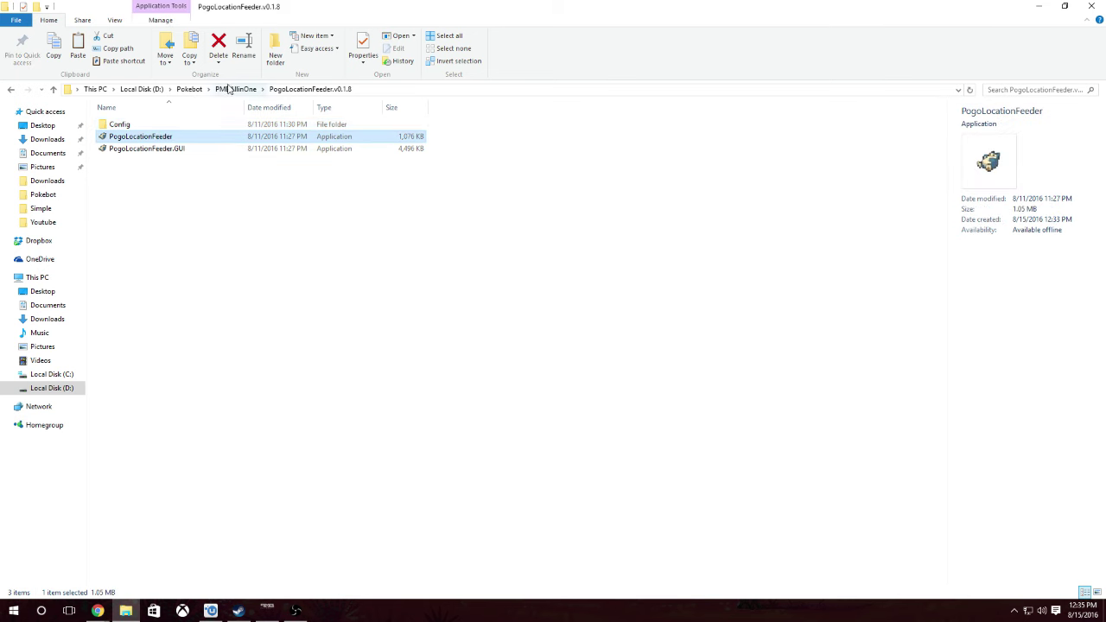
click(234, 89)
double_click(160, 126)
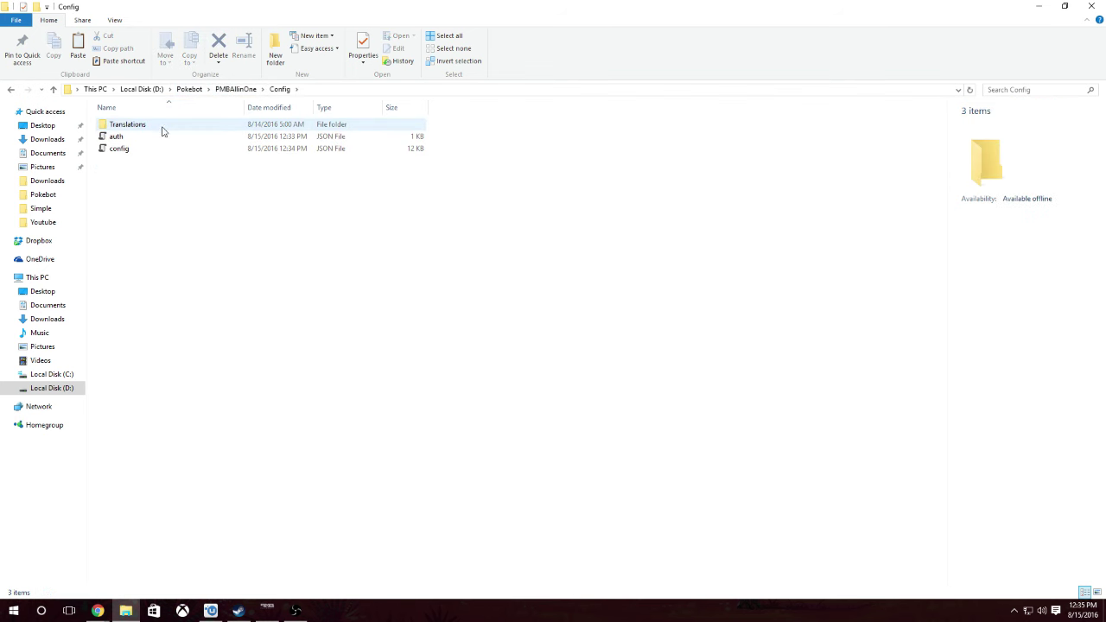
right_click(150, 140)
click(243, 160)
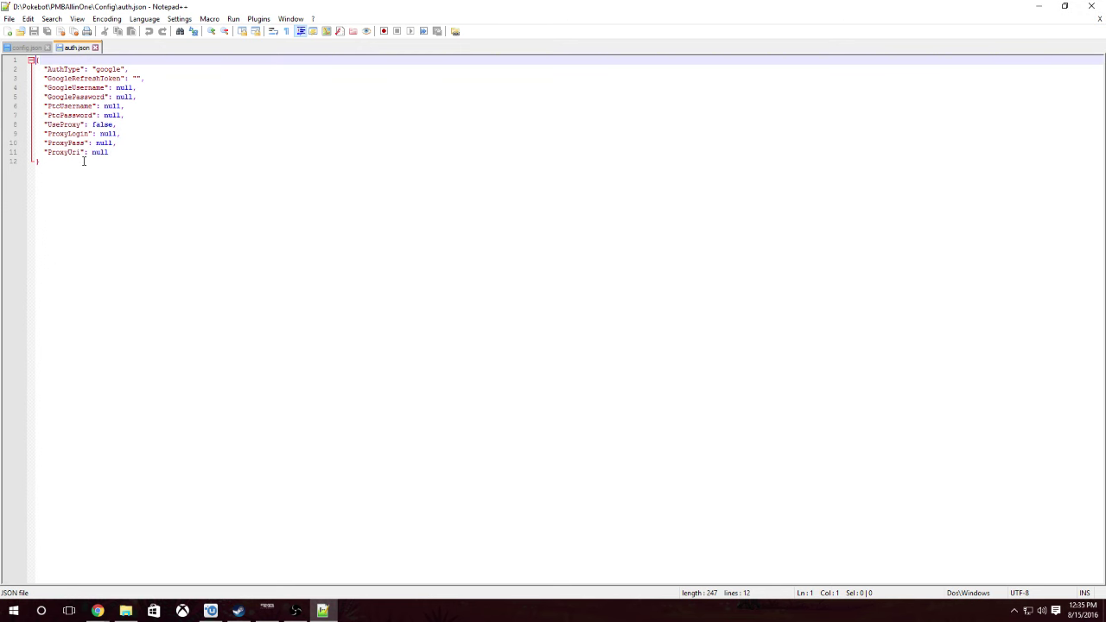
- Replace the null Google login values in auth.json with the account credentials
click(130, 88)
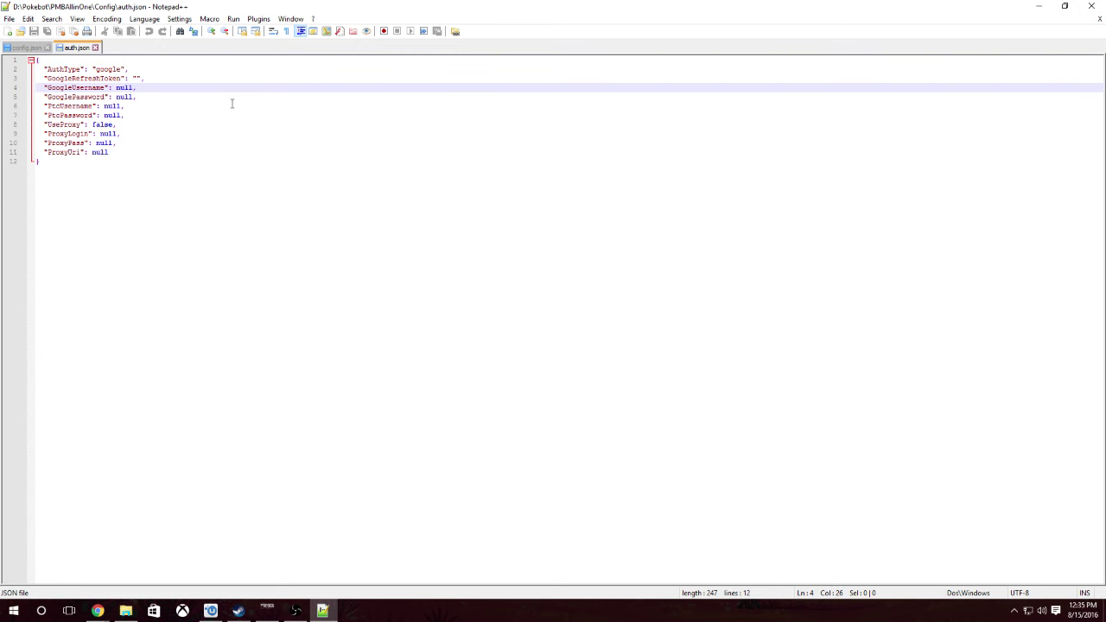
key(BackSpace)
key(BackSpace)
key(BackSpace)
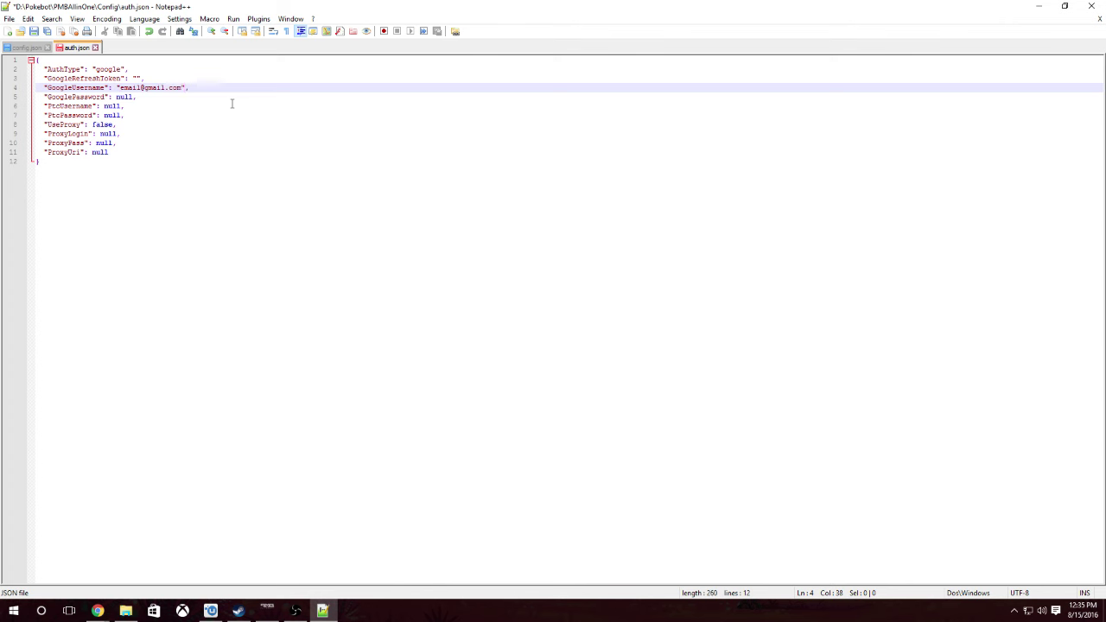
drag(135, 97, 115, 96)
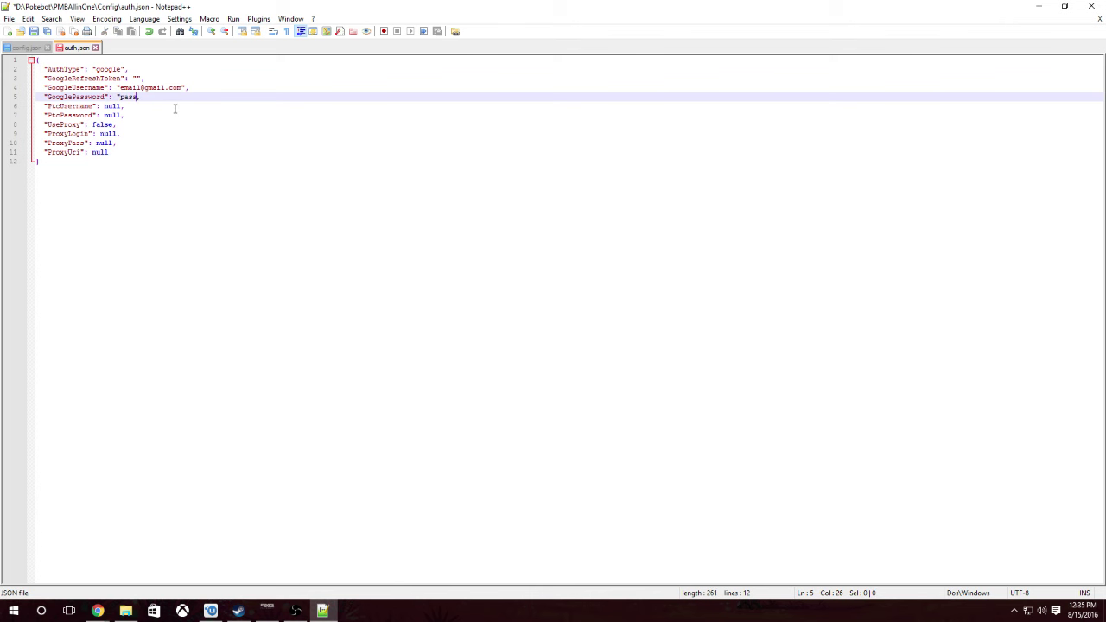
click(112, 125)
text(tru)
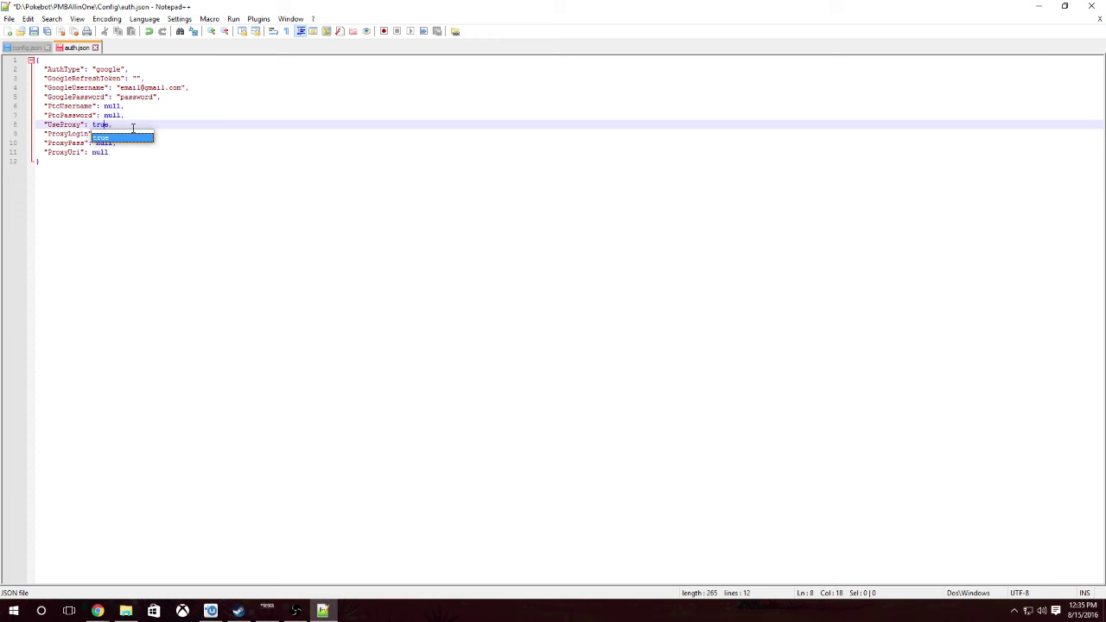
click(128, 159)
click(121, 134)
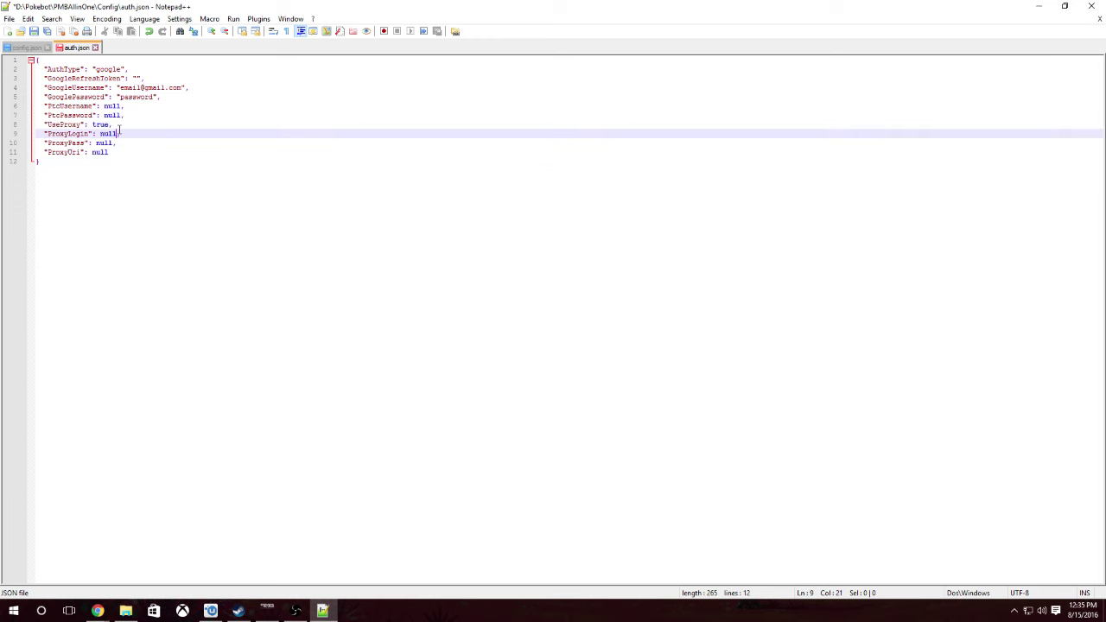
key(BackSpace)
key(BackSpace)
key(BackSpace)
click(115, 143)
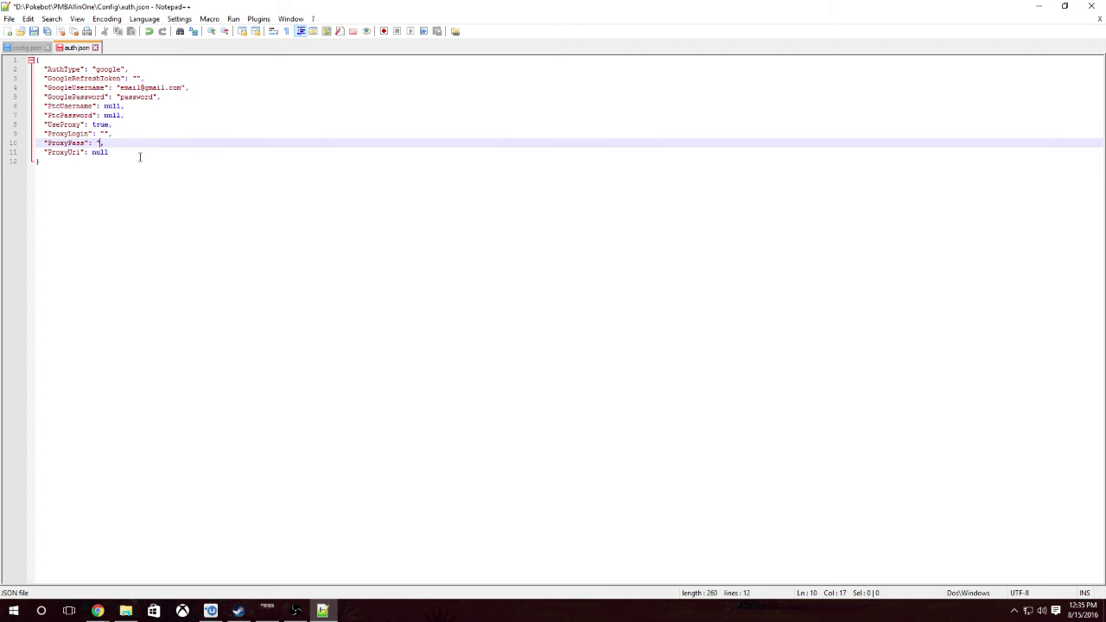
click(116, 153)
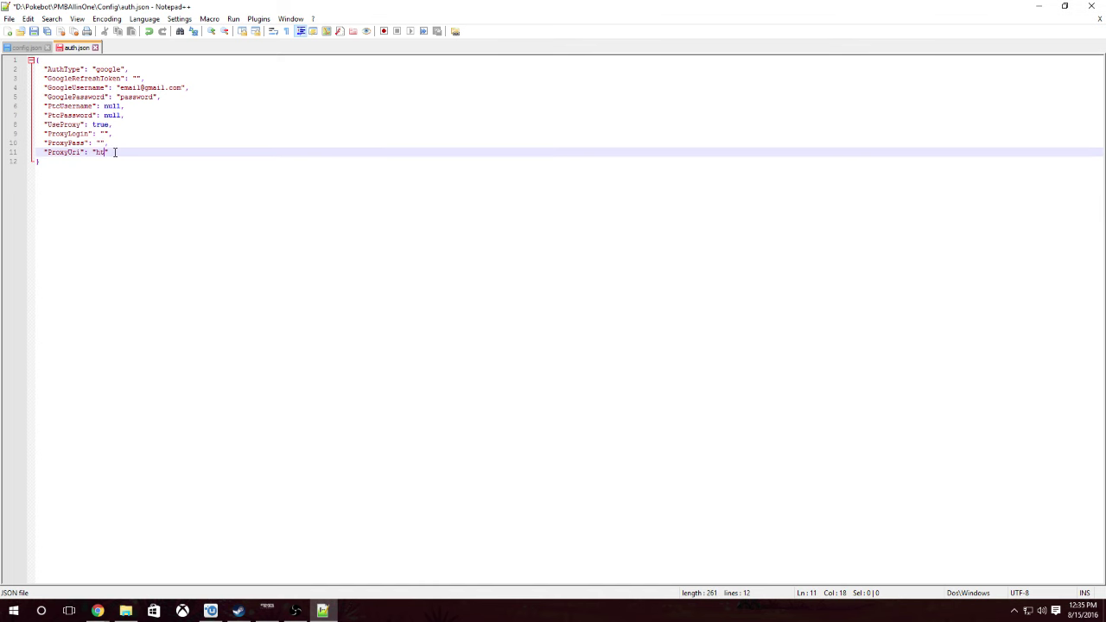
click(295, 611)
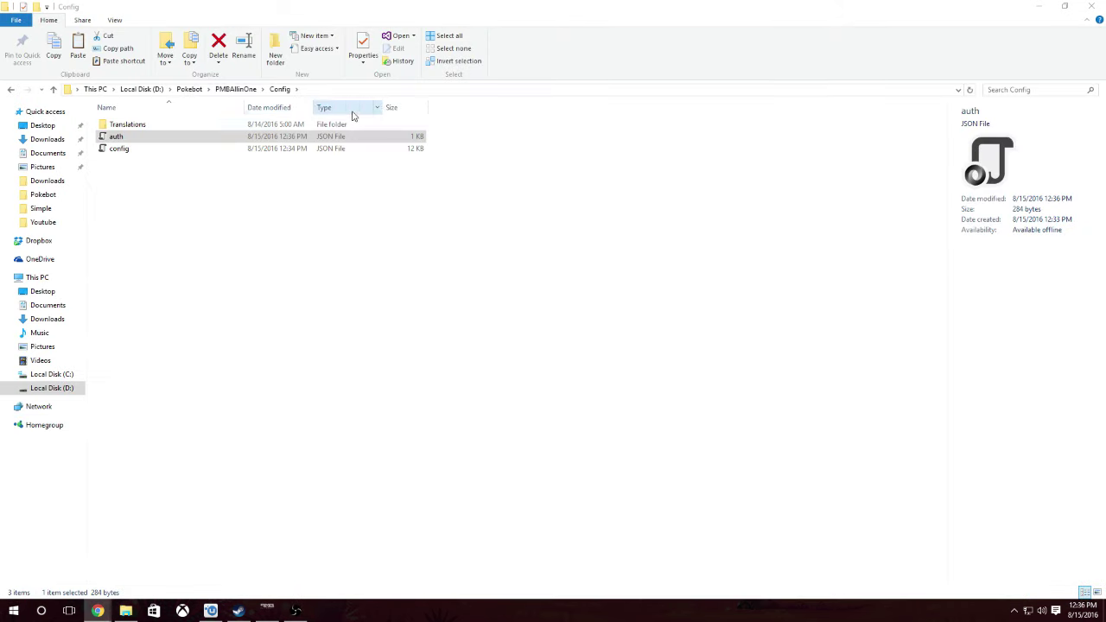
- Launch PogoLocationFeeder from PogoLocationFeeder.v0.1.8 past SmartScreen and move its console to the right
click(238, 89)
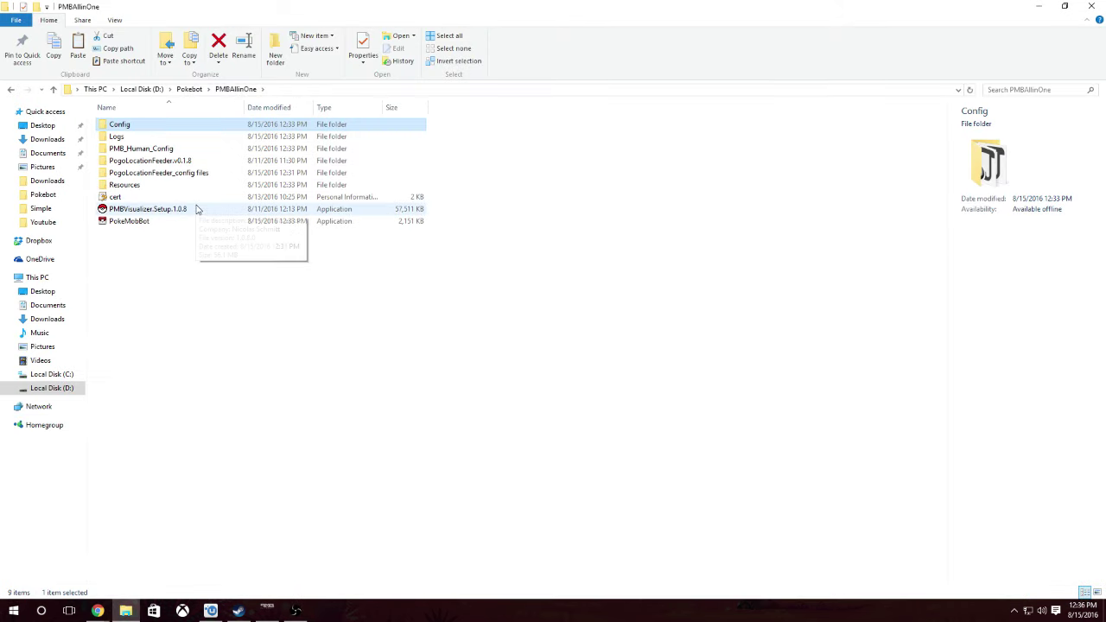
double_click(178, 161)
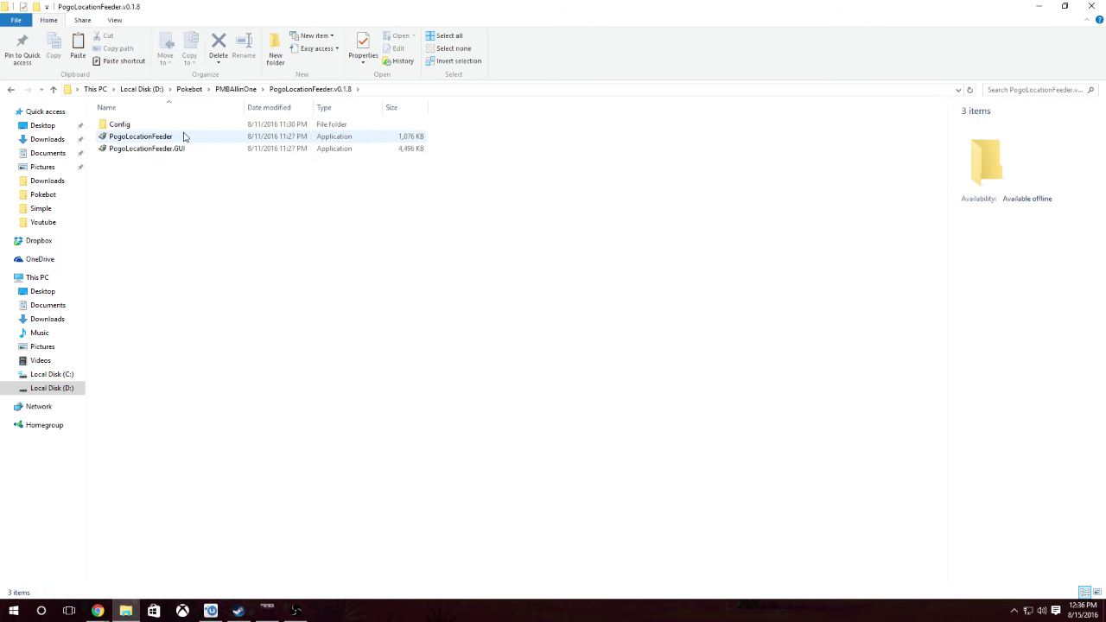
double_click(183, 137)
click(393, 287)
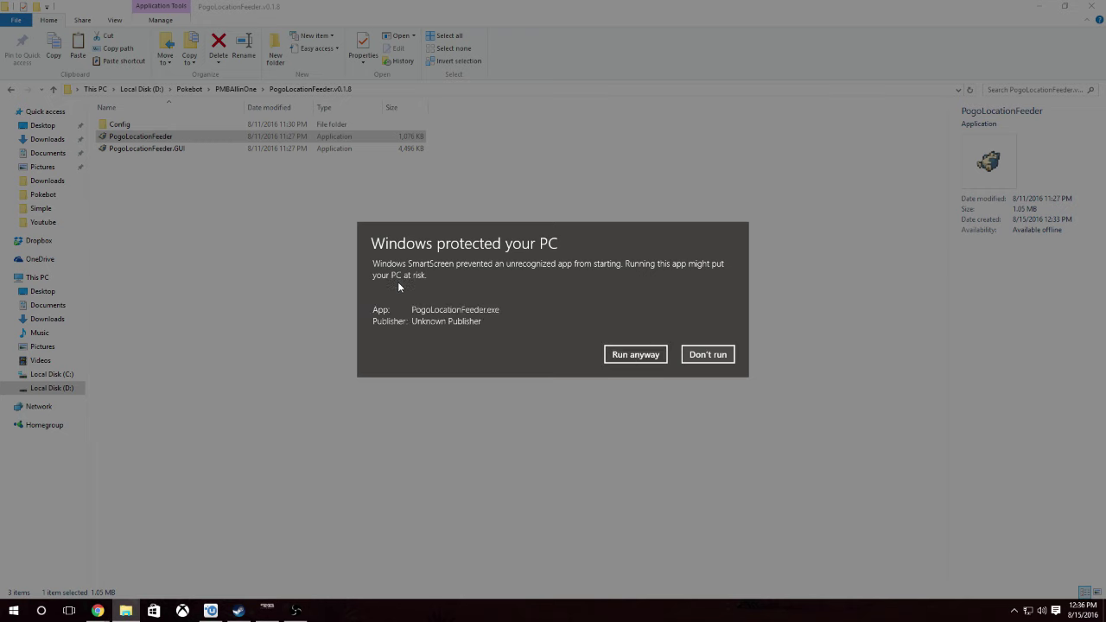
click(636, 356)
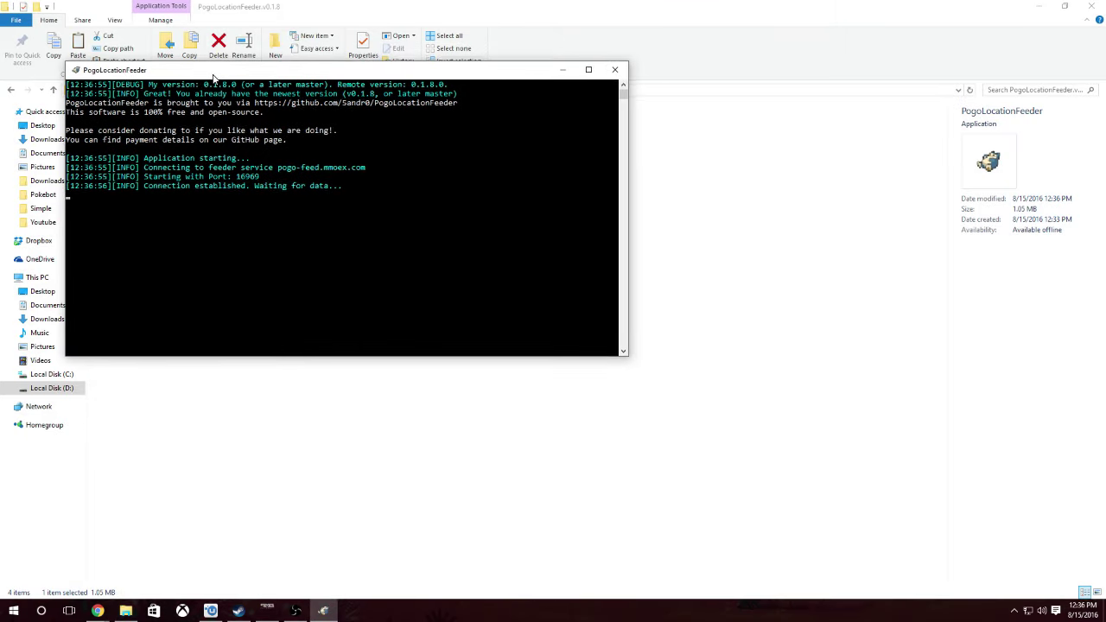
drag(213, 76, 685, 24)
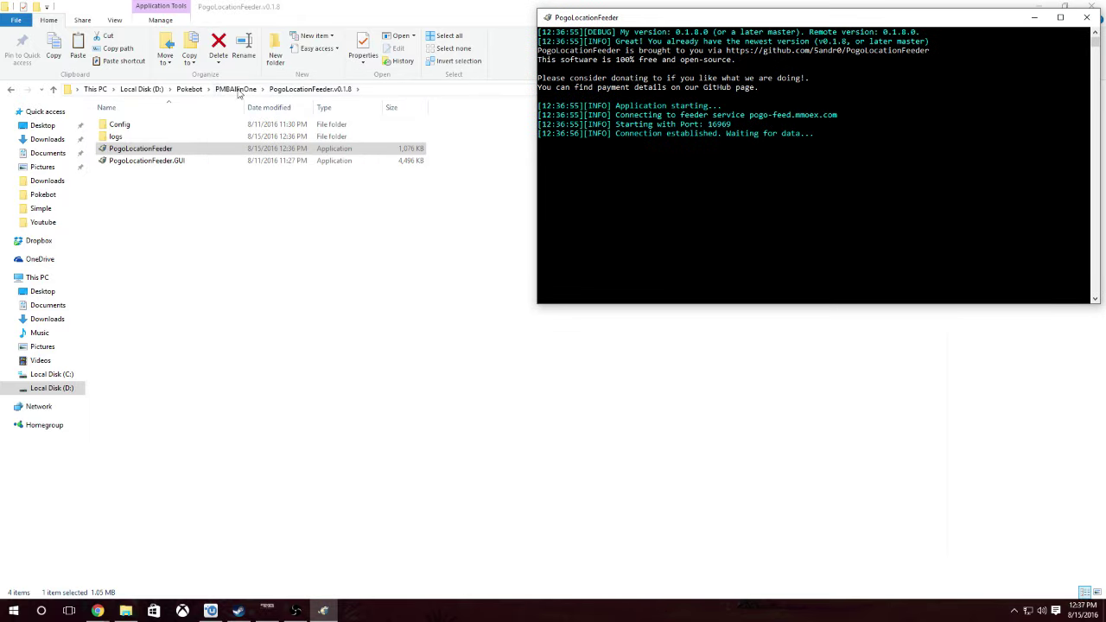
click(238, 89)
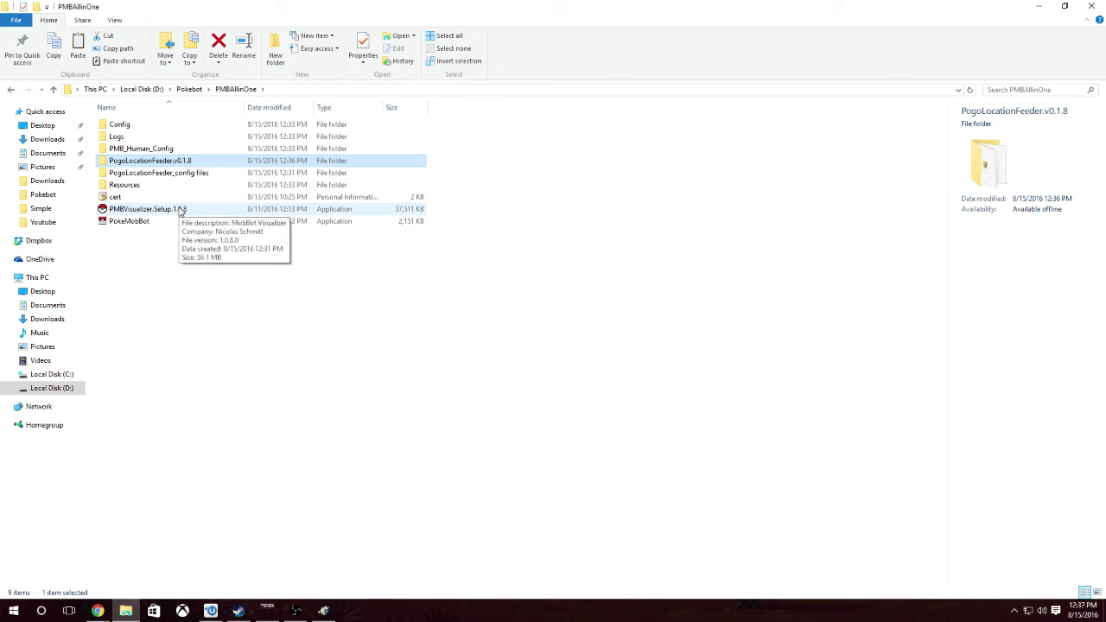
- Launch PMBVisualizer.Setup.1.0.8 and position the Visualizer window alongside the feeder console
double_click(182, 211)
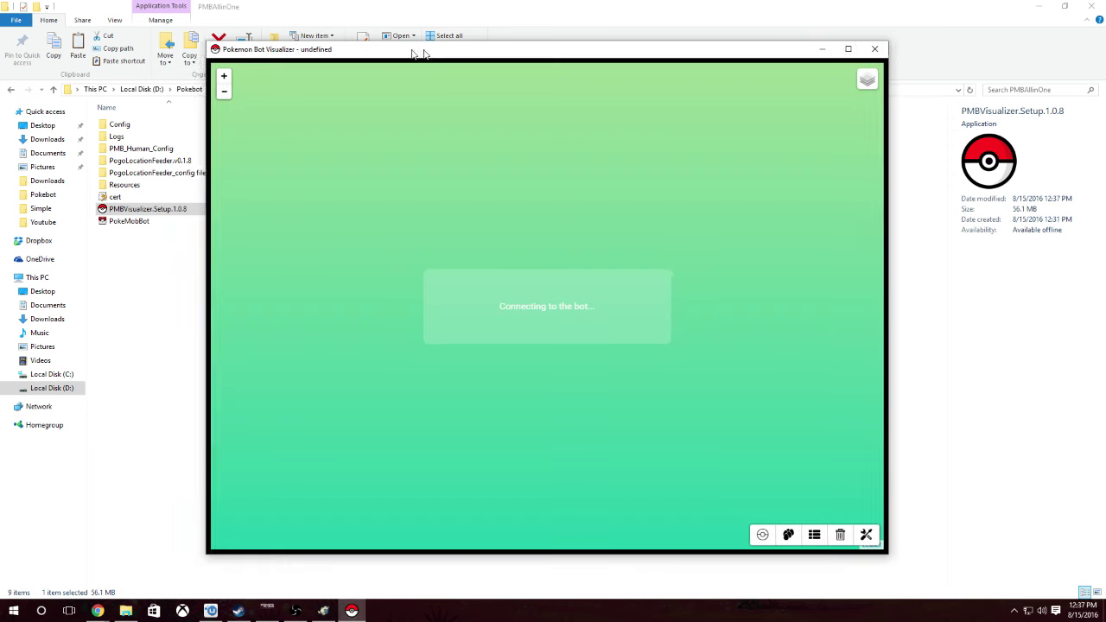
drag(427, 50, 224, 15)
click(327, 611)
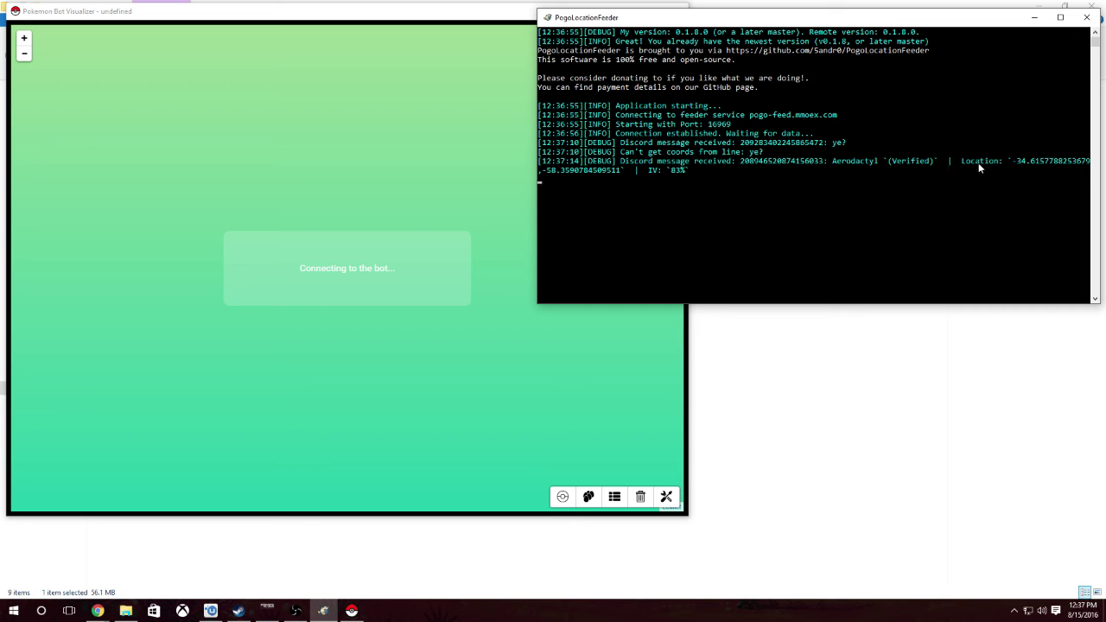
click(430, 388)
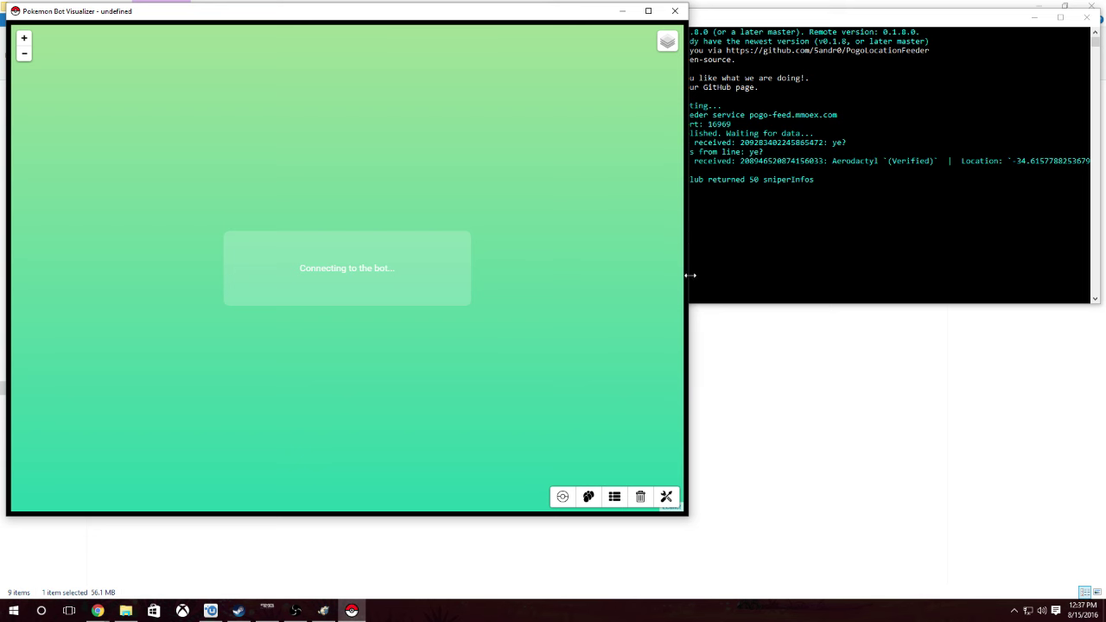
drag(508, 24, 815, 74)
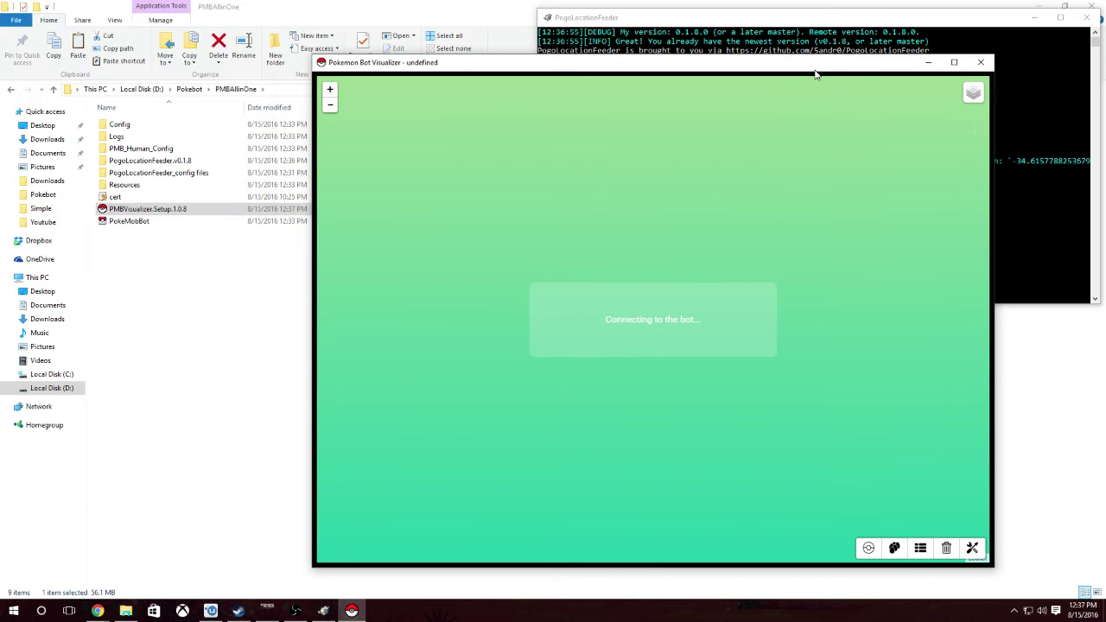
click(296, 611)
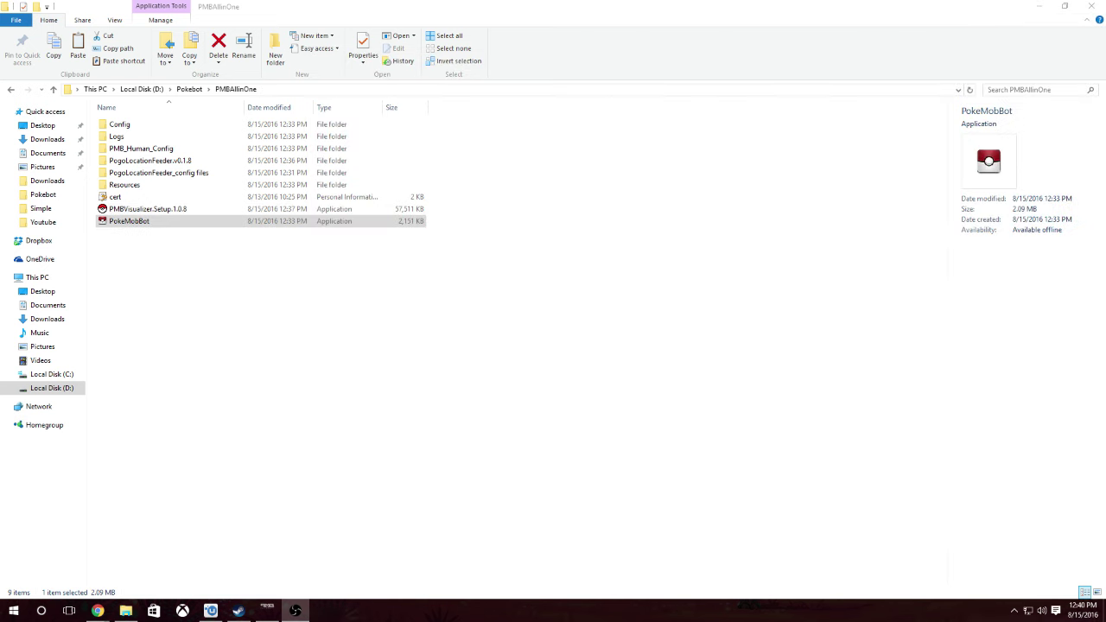
- Start PokeMobBot and relaunch PogoLocationFeeder, placing its console at the top-right
click(260, 222)
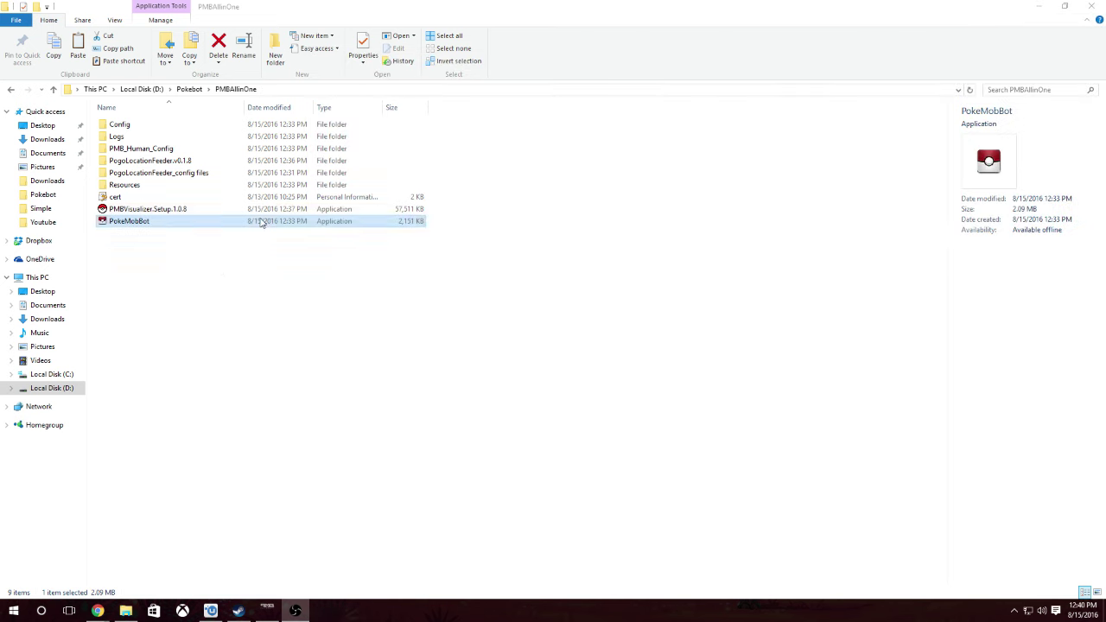
double_click(181, 220)
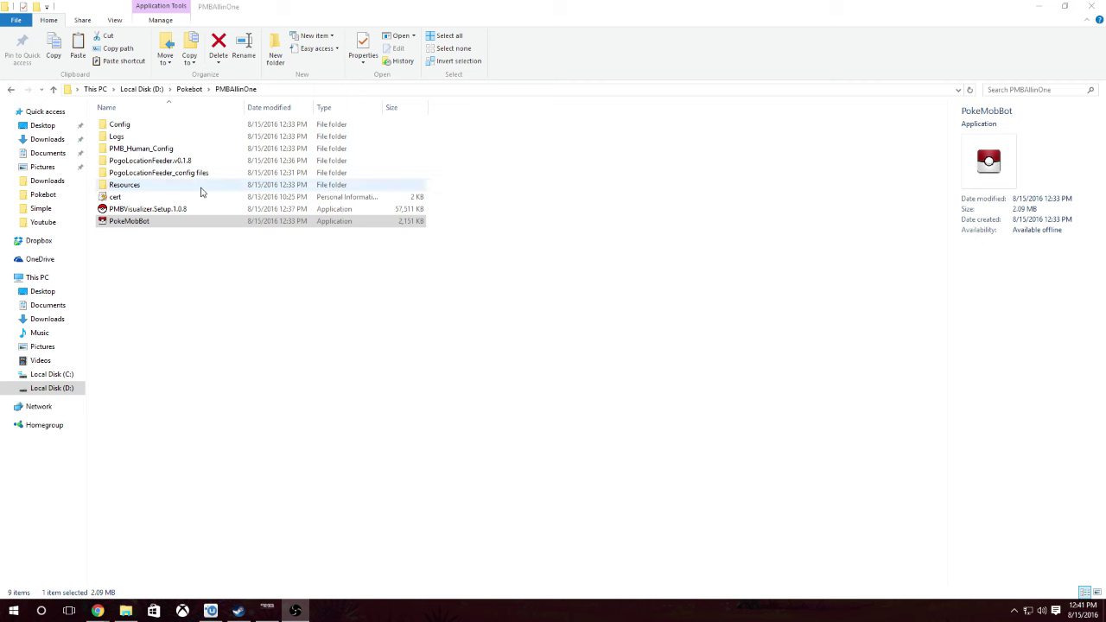
double_click(183, 161)
double_click(152, 152)
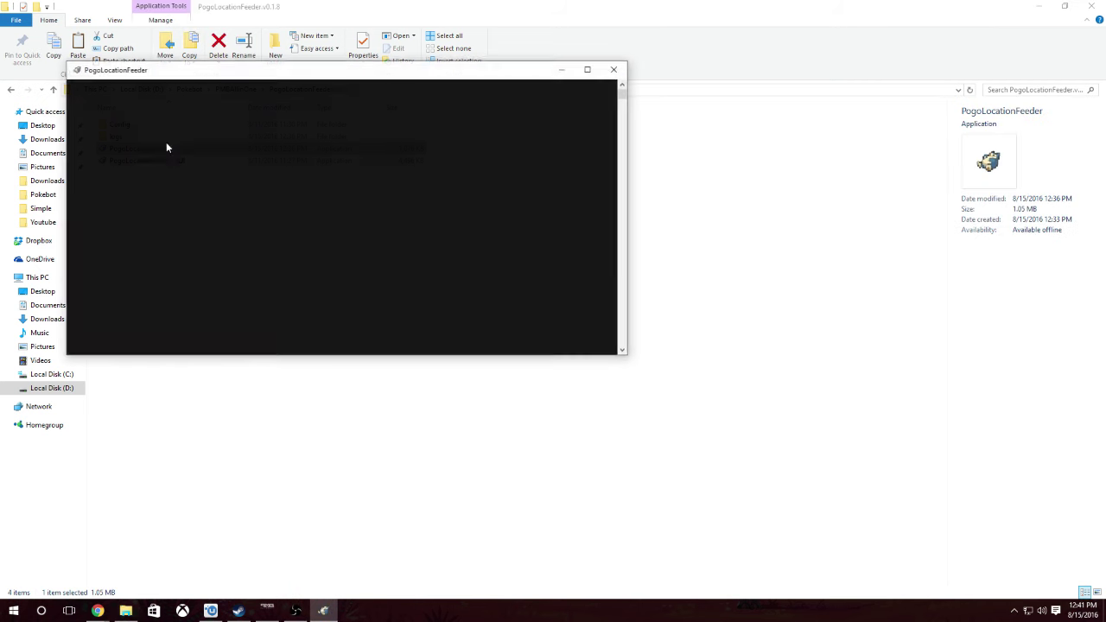
drag(338, 73, 812, 22)
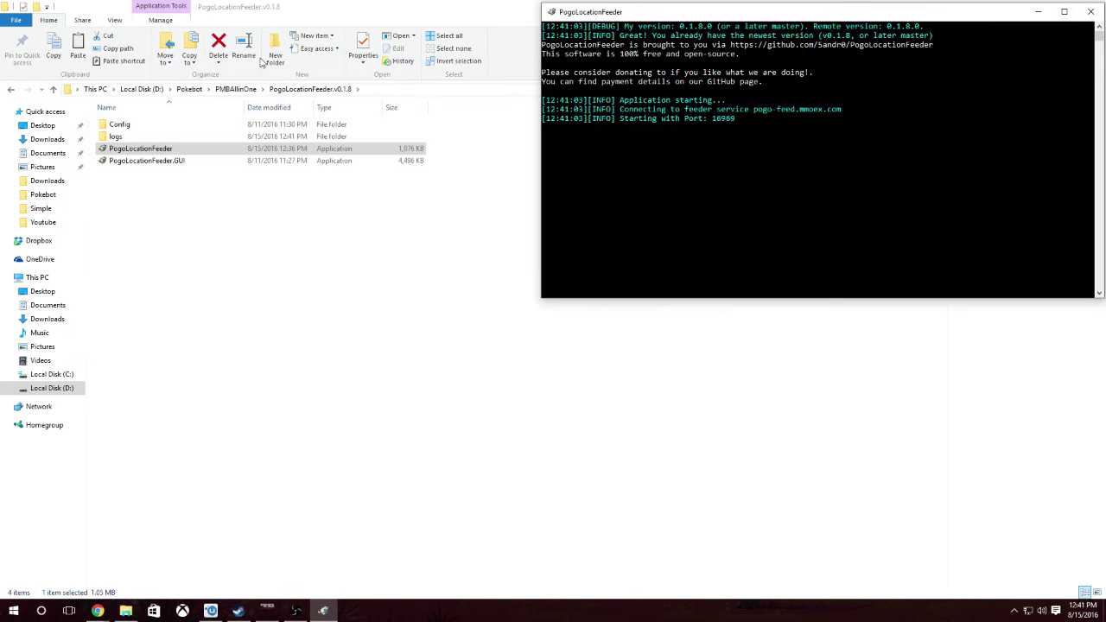
click(246, 90)
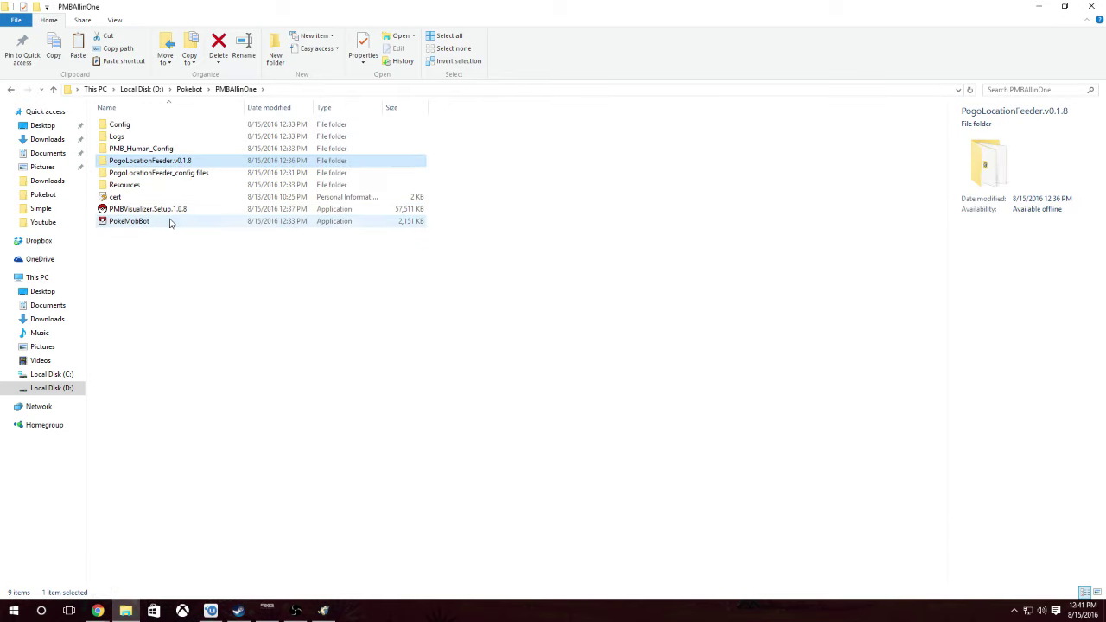
- Launch PokeMobBot again with its console lower right, then relaunch PMBVisualizer.Setup.1.0.8
double_click(171, 220)
drag(330, 91, 813, 484)
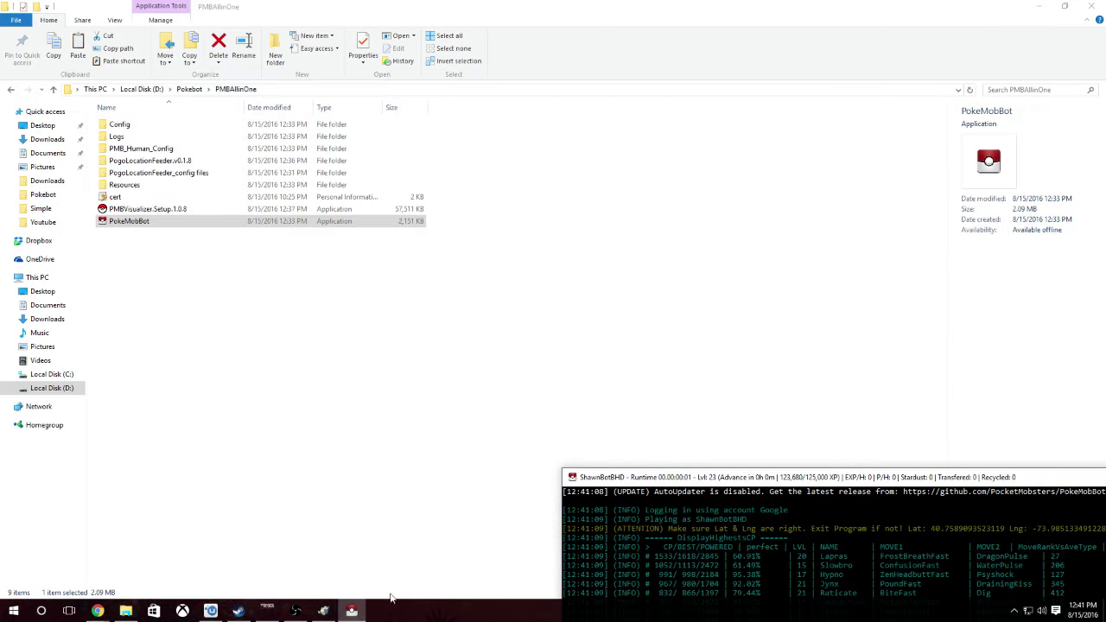
click(323, 611)
click(212, 197)
double_click(222, 210)
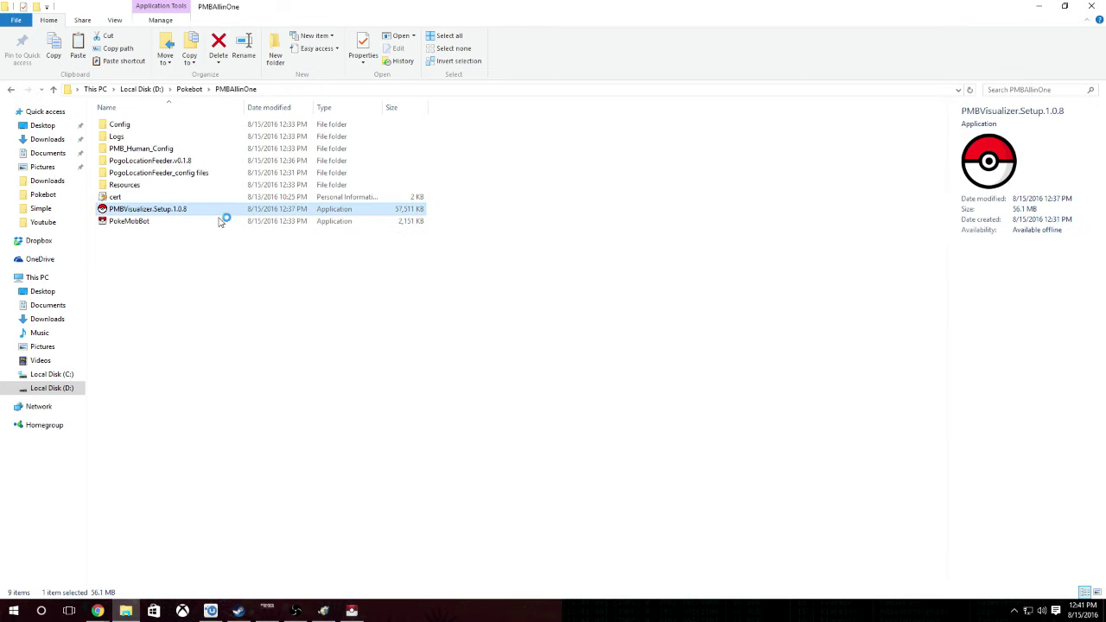